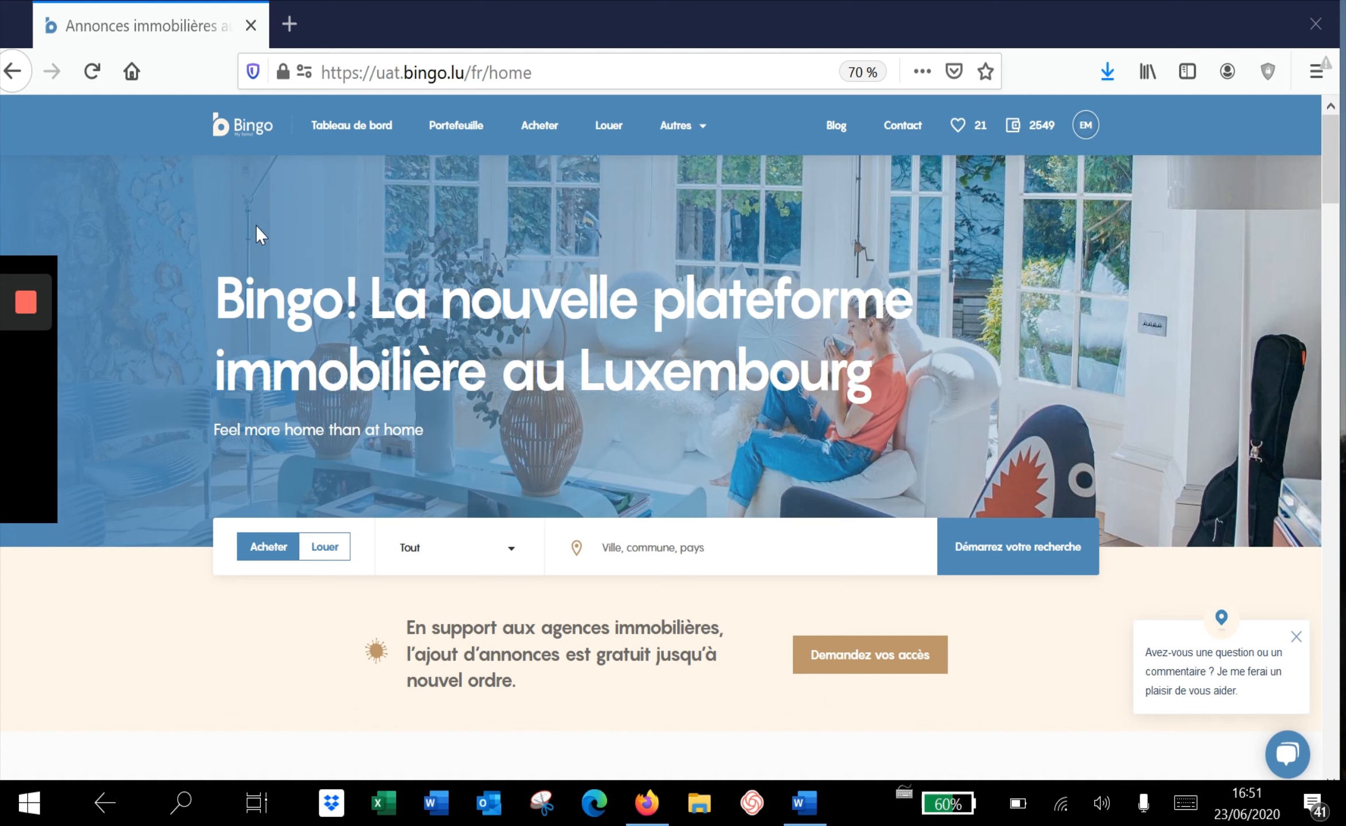
Open the Aperçu dashboard showing 79 listings (59 published), 10 projects and 34 clients
{"action": "left_click", "coordinate": [337, 138]}
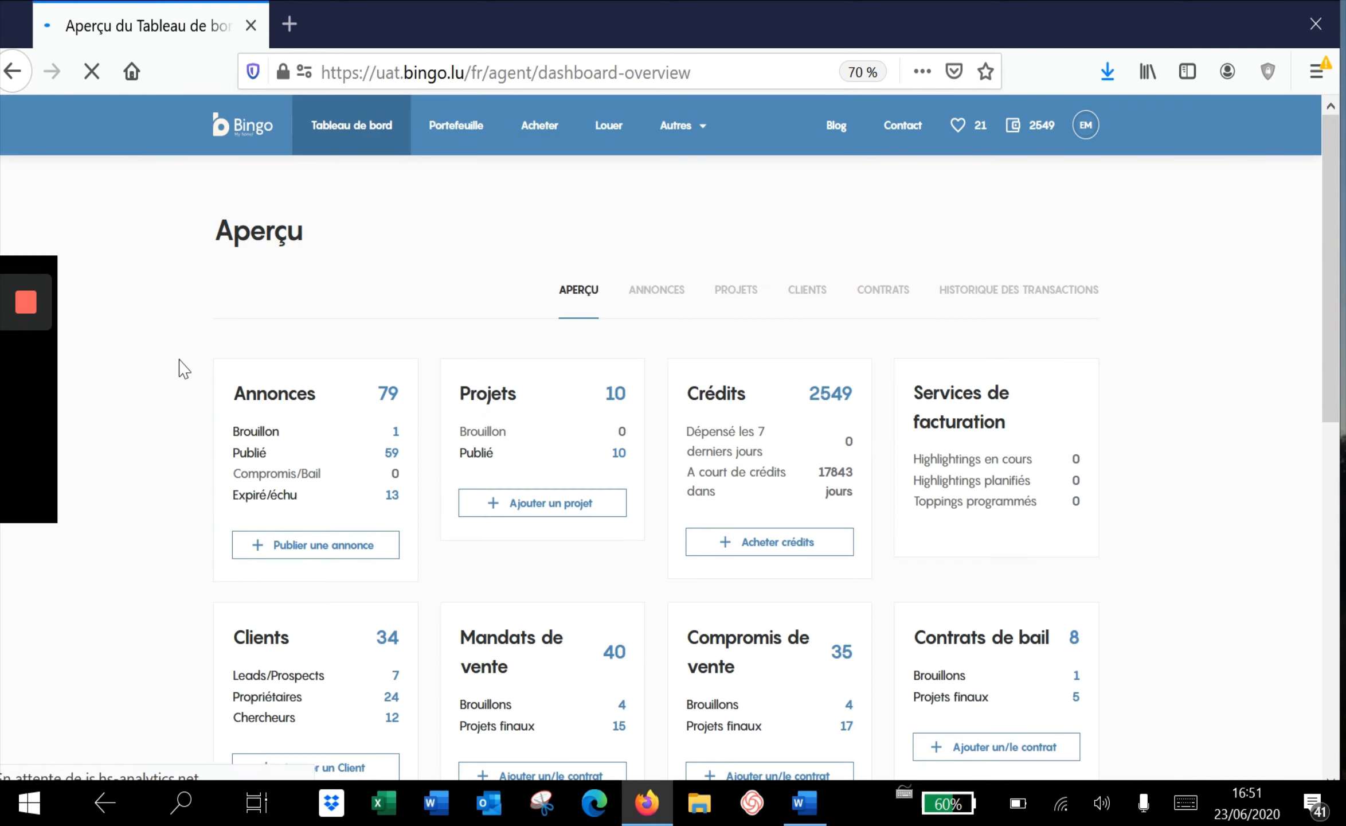
{"action": "scroll", "coordinate": [180, 360], "scroll_direction": "down", "scroll_amount": 1}
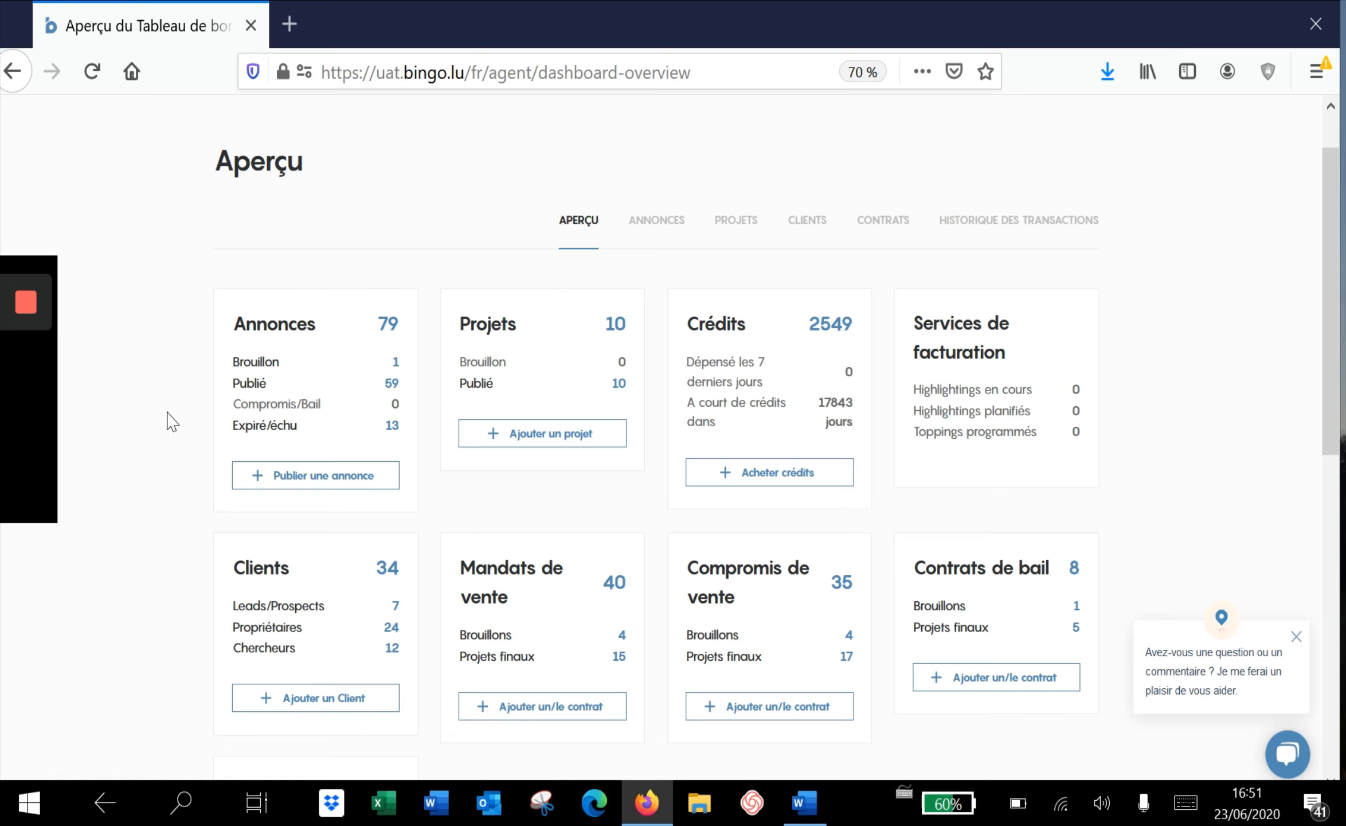
Filter to the 59 published listings and open the Hellange room card's action menu
{"action": "left_click", "coordinate": [391, 388]}
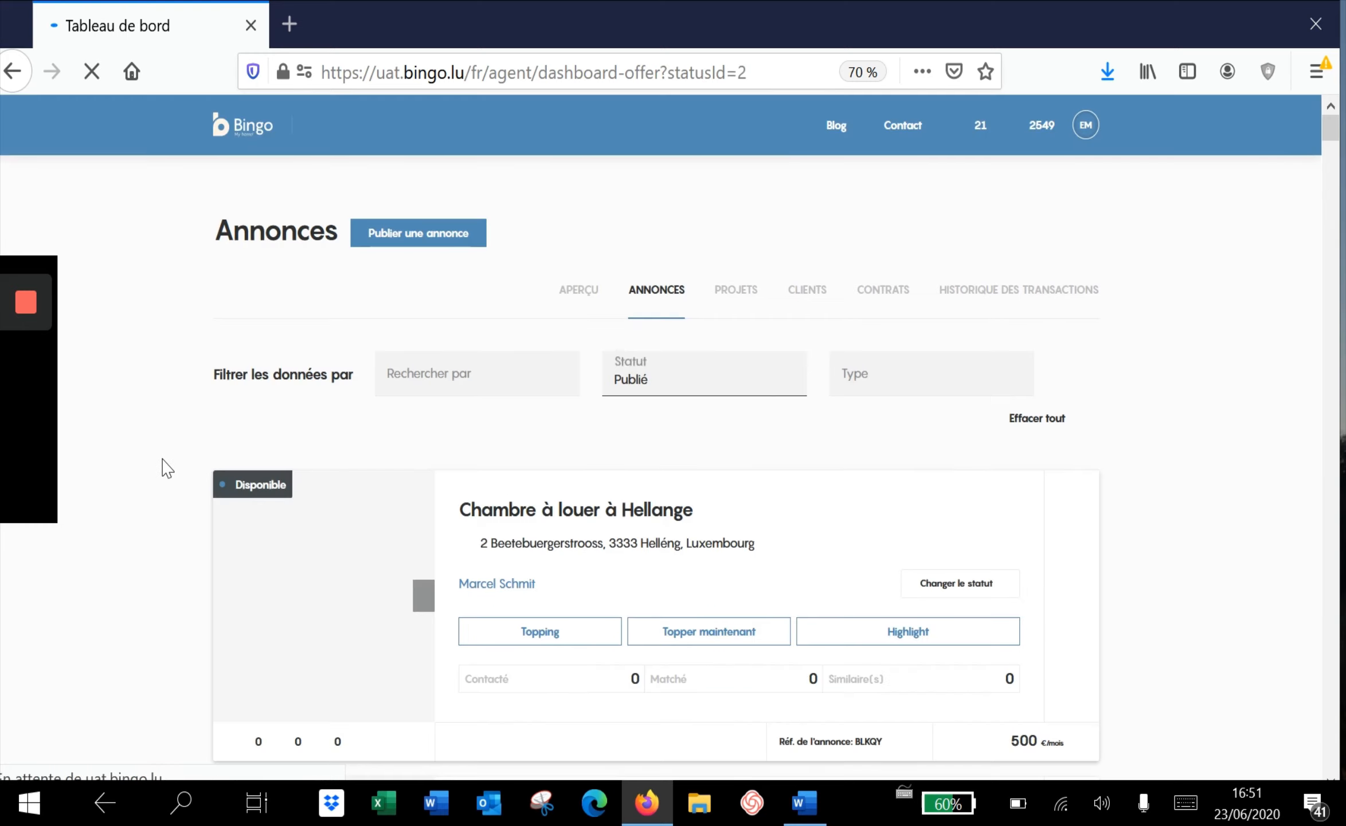
{"action": "scroll", "coordinate": [166, 467], "scroll_direction": "down", "scroll_amount": 10}
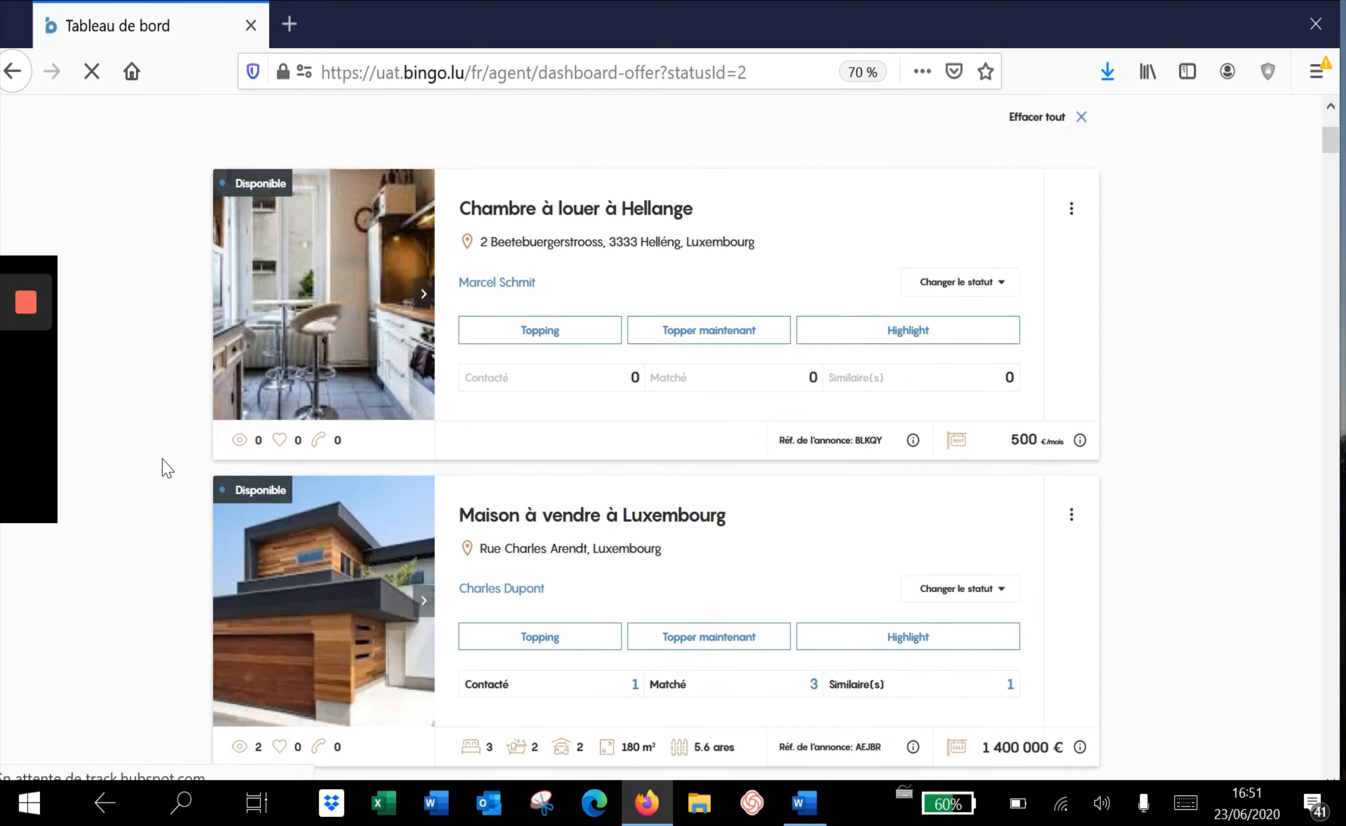
{"action": "scroll", "coordinate": [167, 467], "scroll_direction": "down", "scroll_amount": 10}
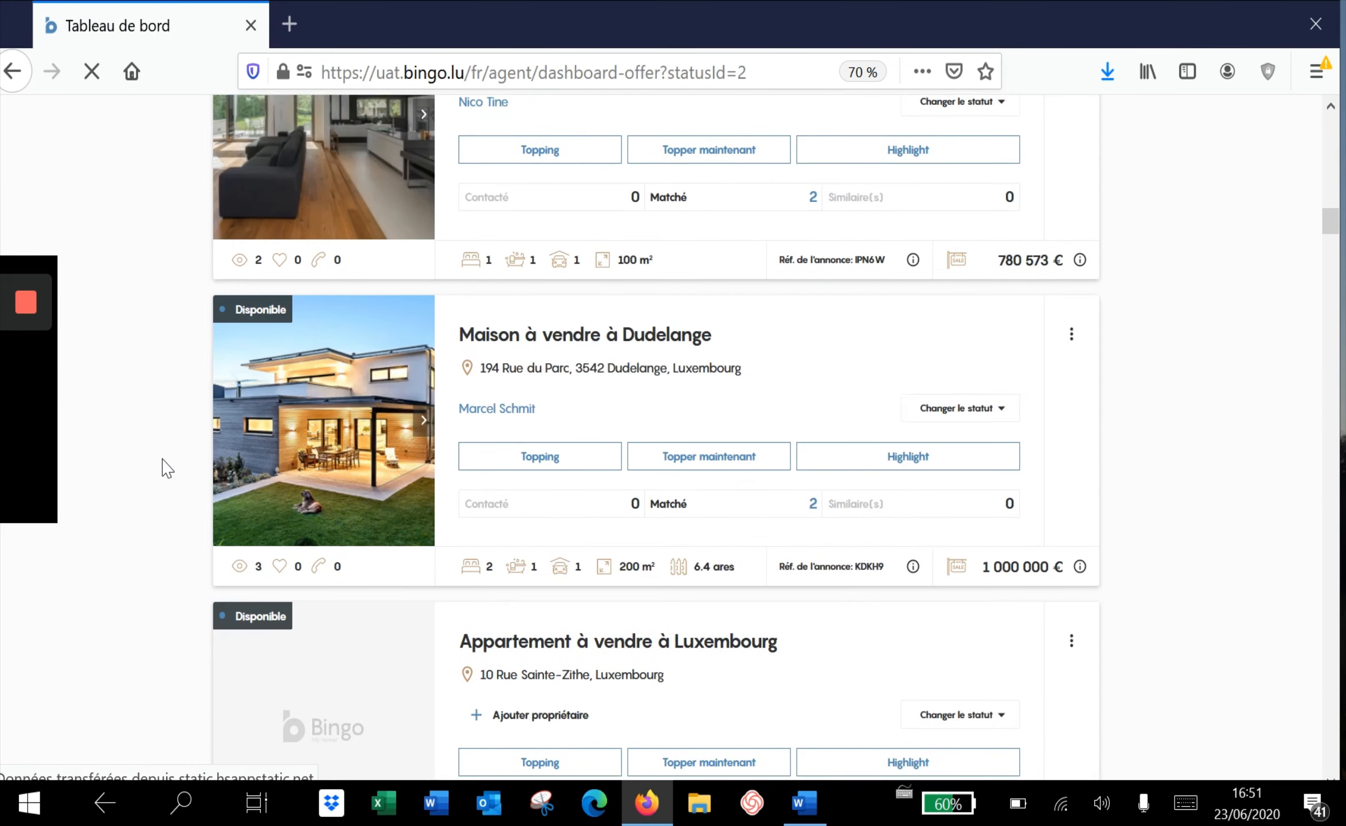
{"action": "scroll", "coordinate": [166, 467], "scroll_direction": "up", "scroll_amount": 10}
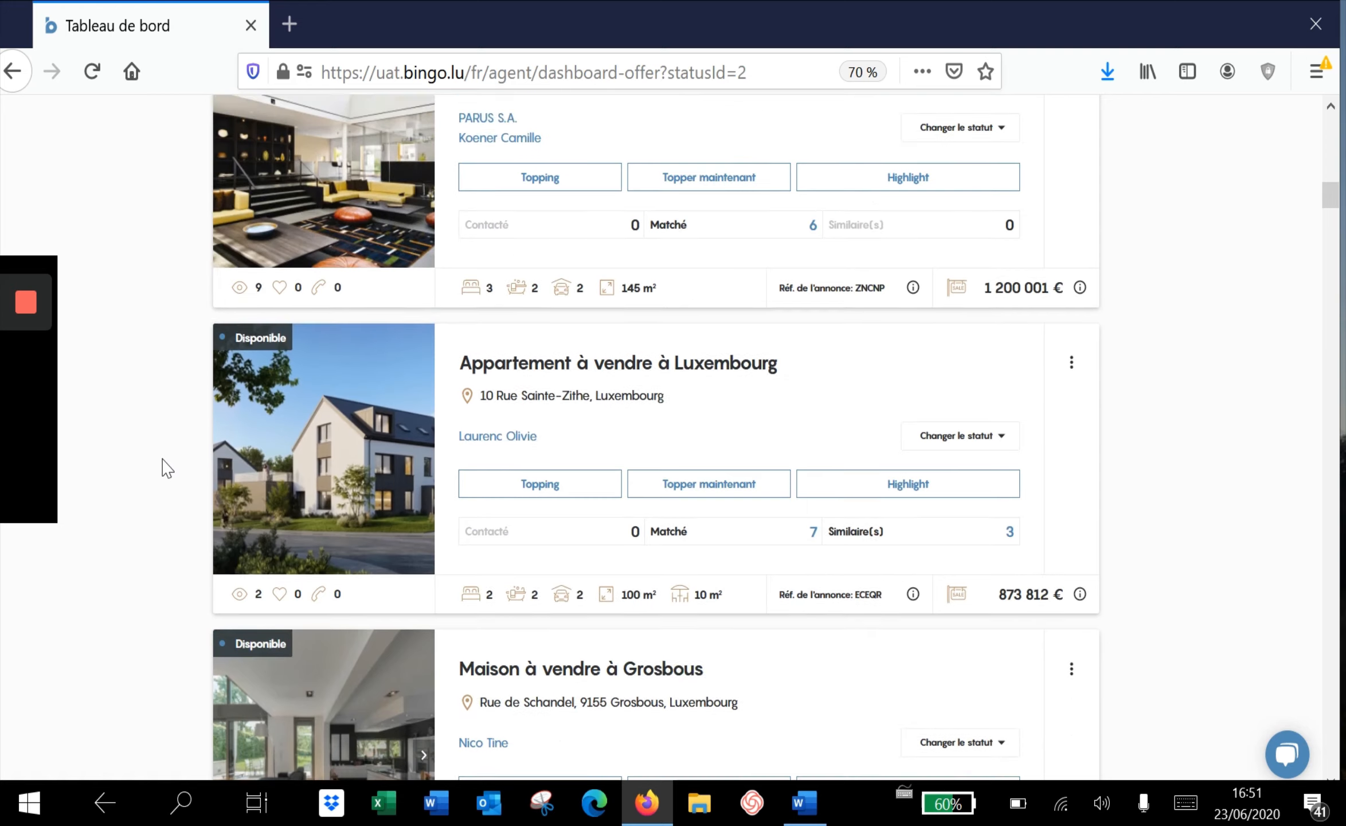
{"action": "scroll", "coordinate": [166, 467], "scroll_direction": "up", "scroll_amount": 8}
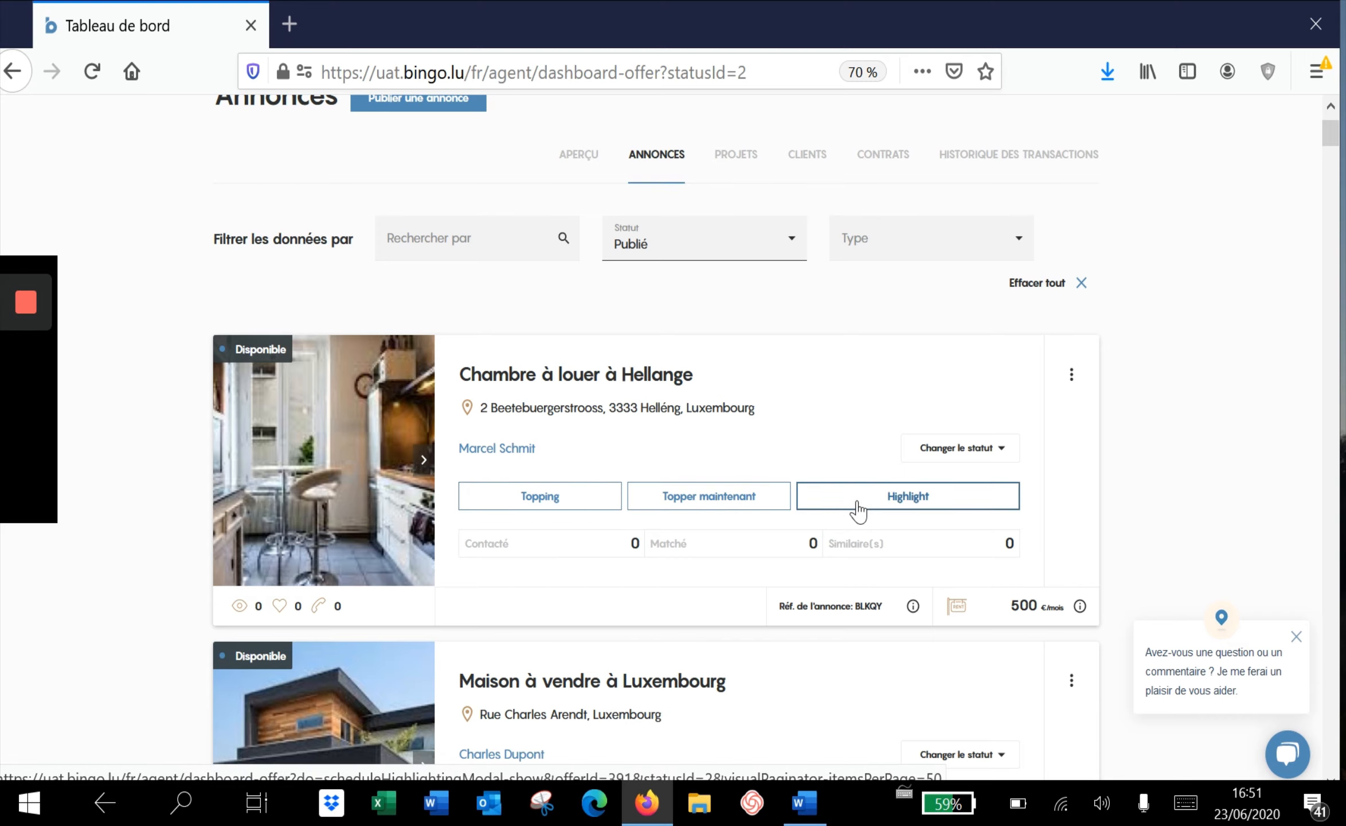
{"action": "left_click", "coordinate": [1073, 379]}
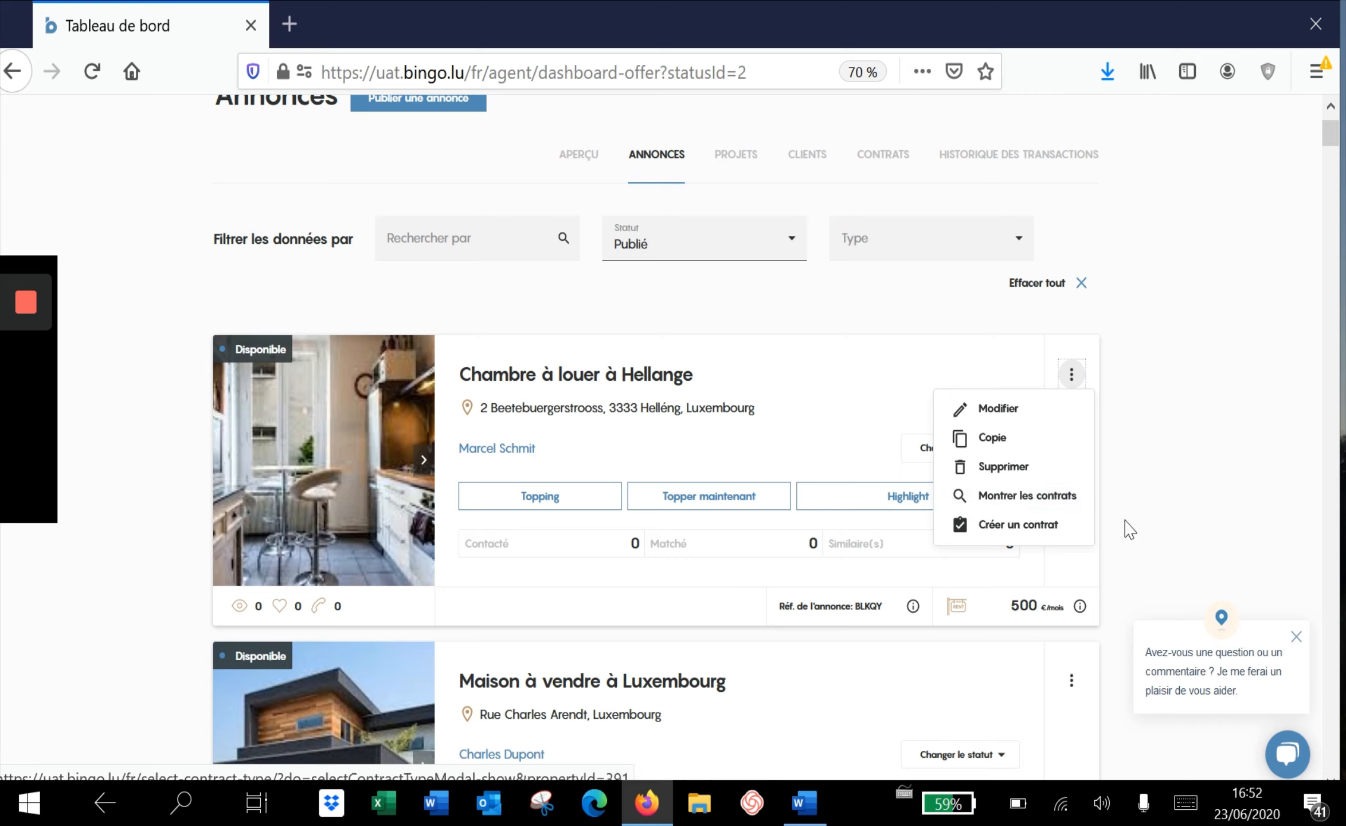
Create a Contrat de bail for the Hellange room, selecting the tenant found by searching 'er'
{"action": "left_click", "coordinate": [1040, 523]}
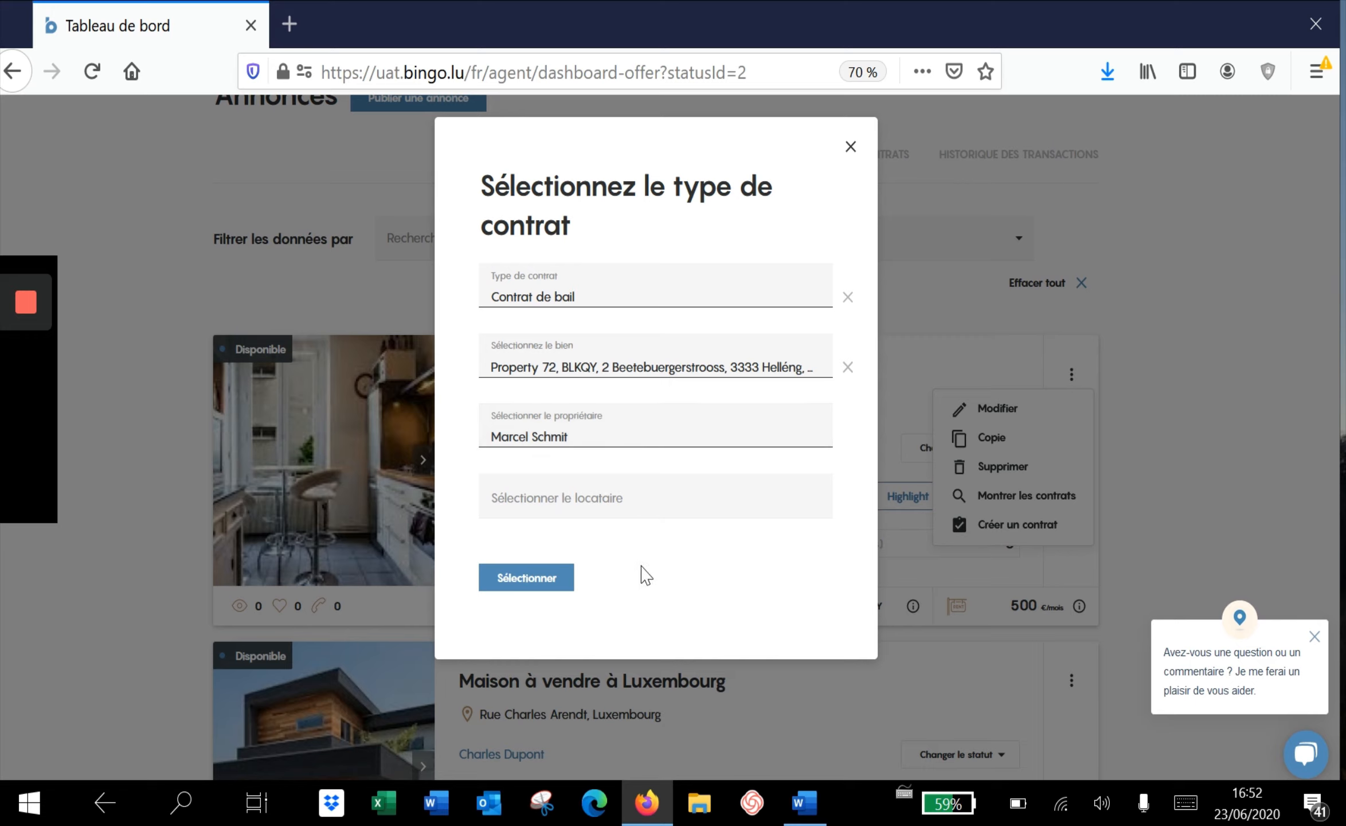
{"action": "left_click", "coordinate": [617, 497]}
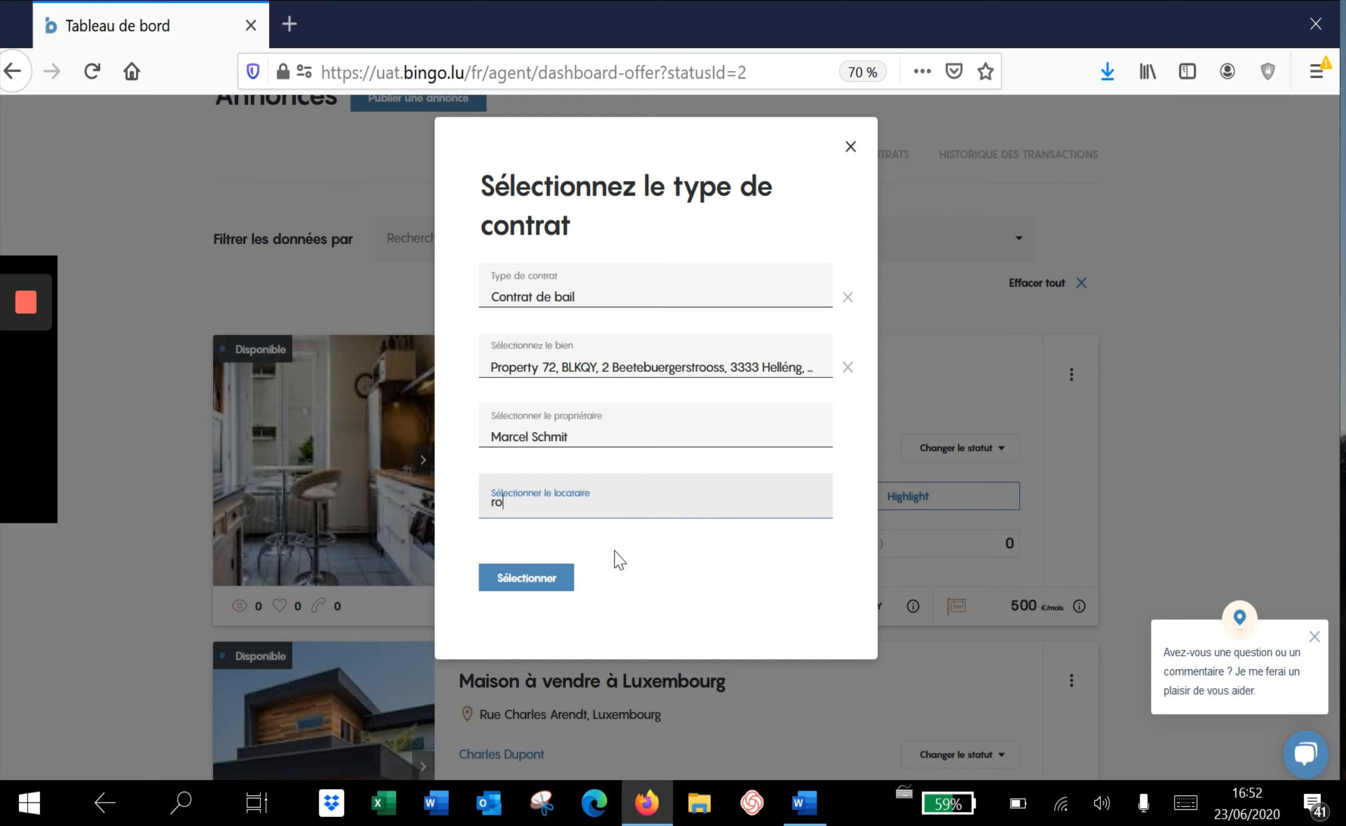
{"action": "type", "text": "er"}
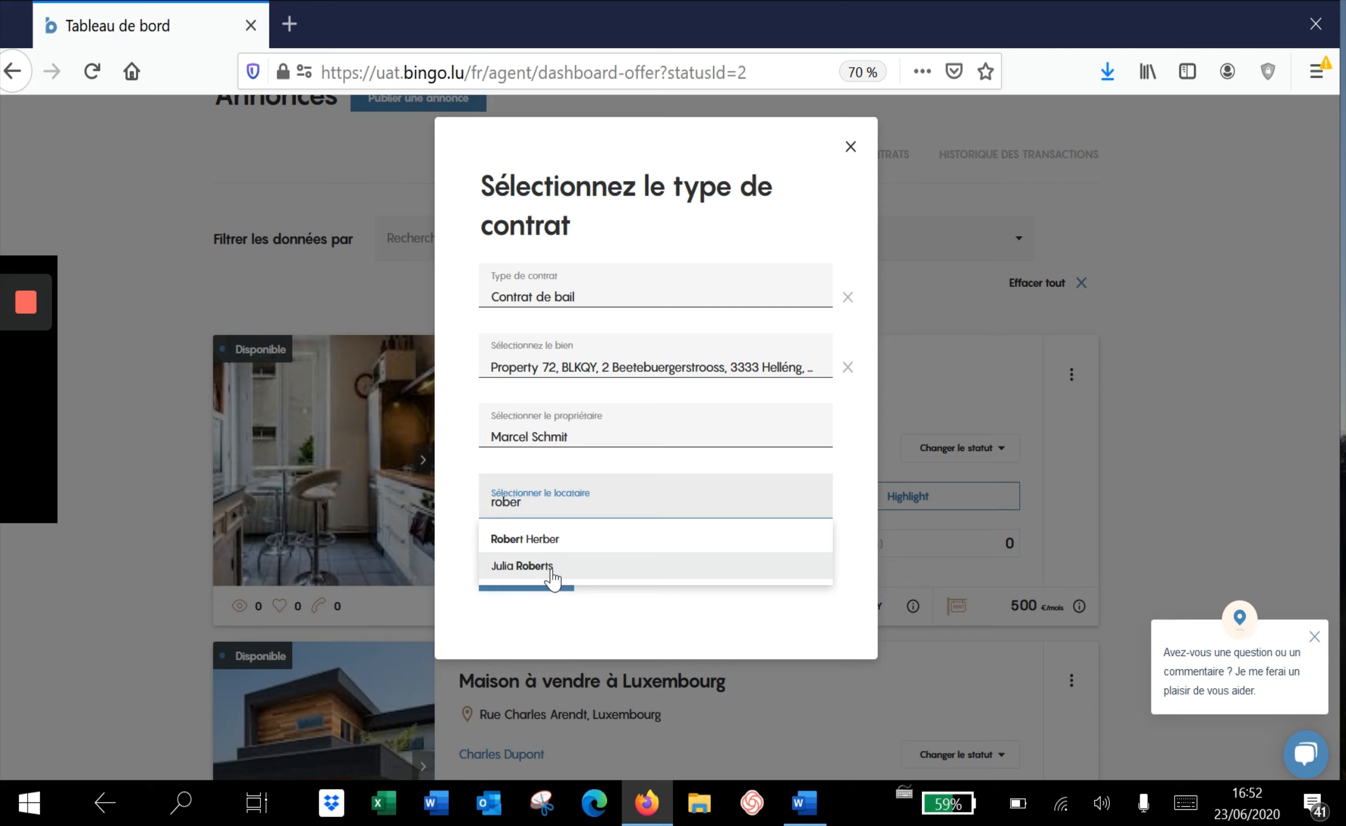
{"action": "left_click", "coordinate": [614, 631]}
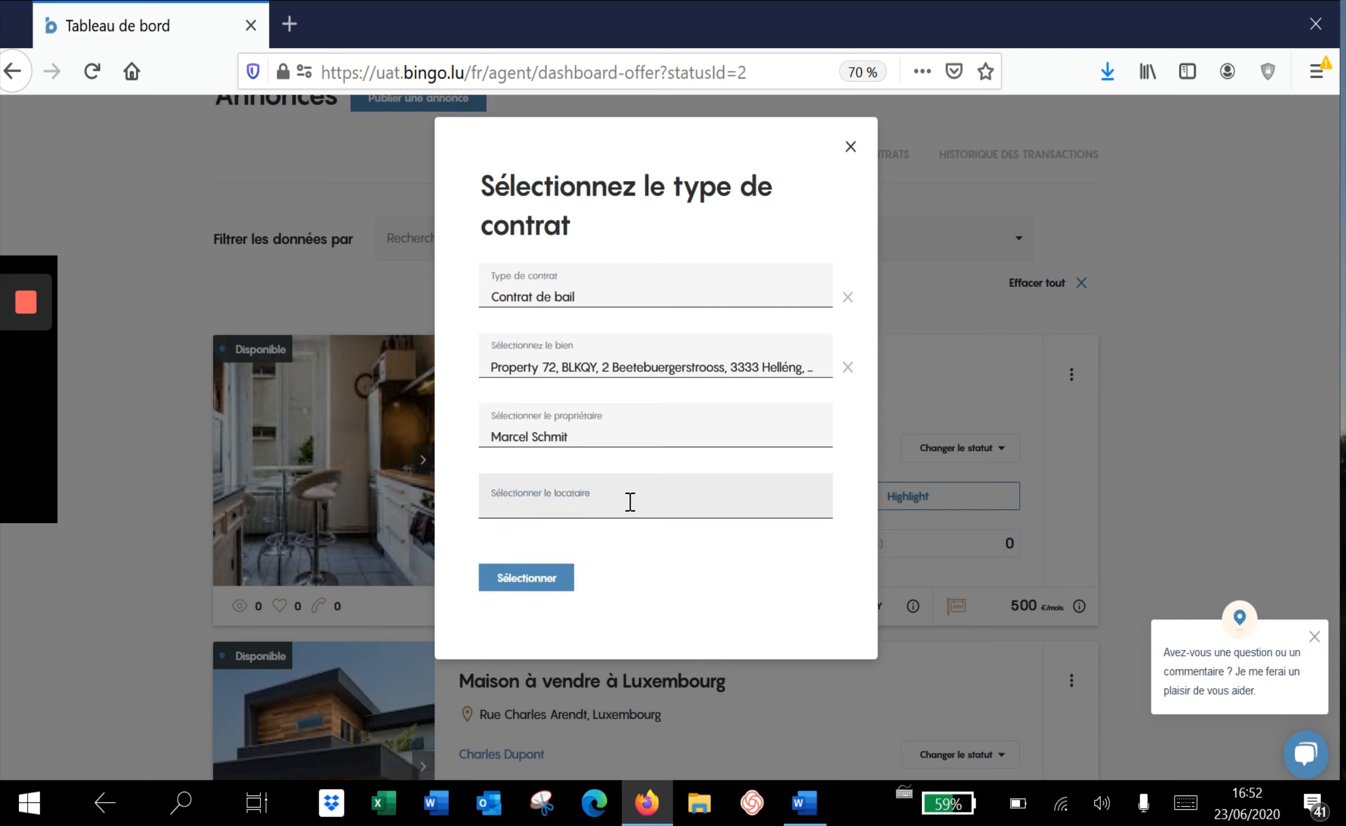
{"action": "left_click", "coordinate": [545, 582]}
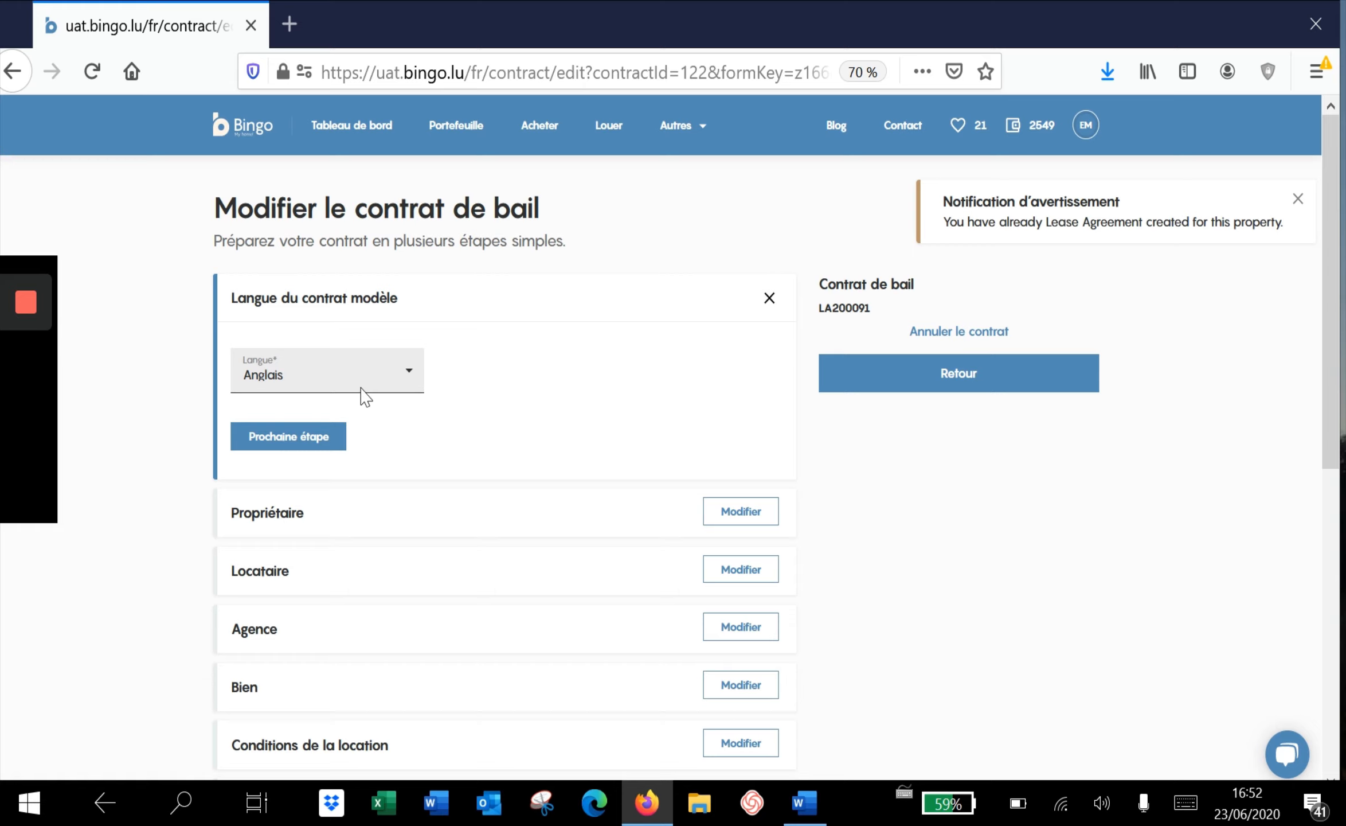
Keep Anglais (English) as the contract language and continue to the owner details
{"action": "left_click", "coordinate": [341, 385]}
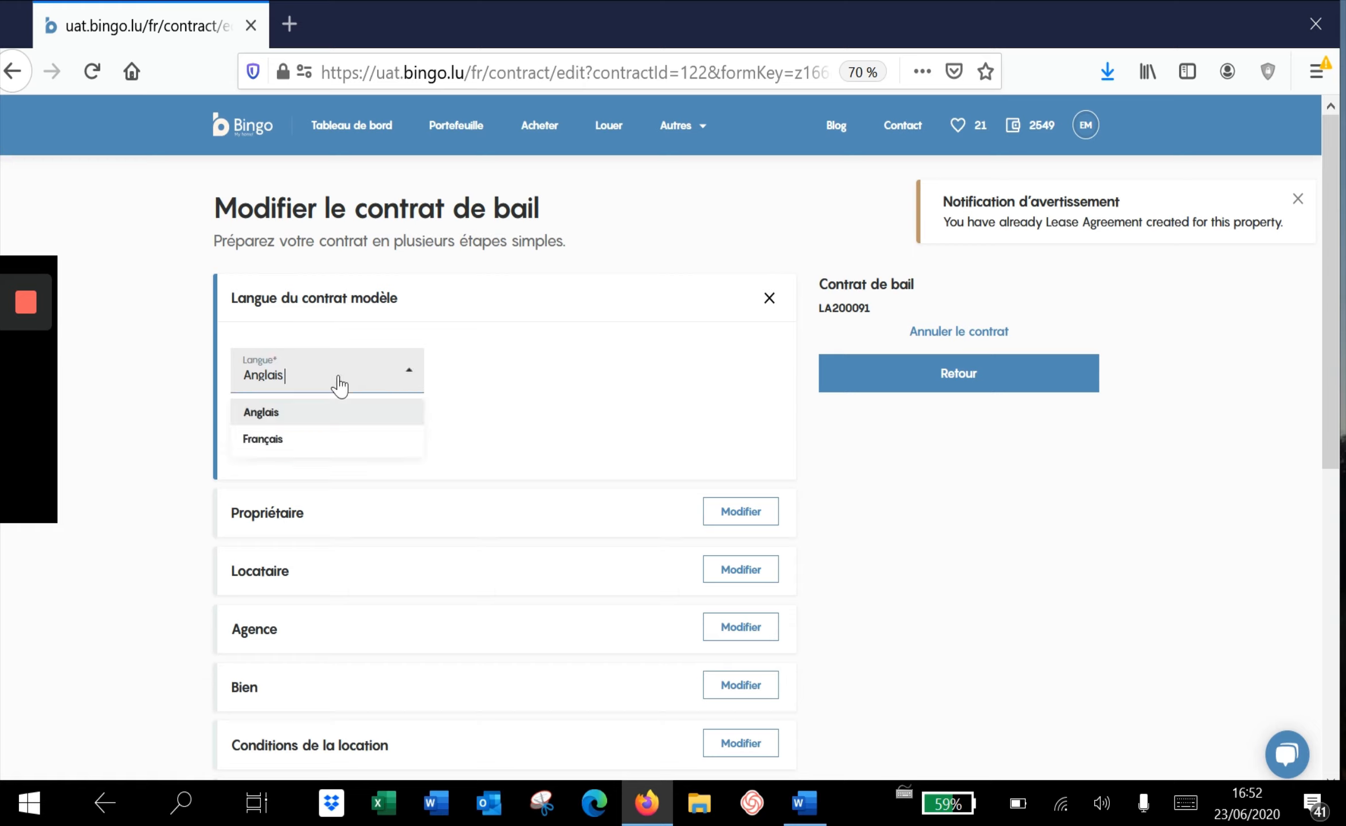
{"action": "left_click", "coordinate": [332, 423]}
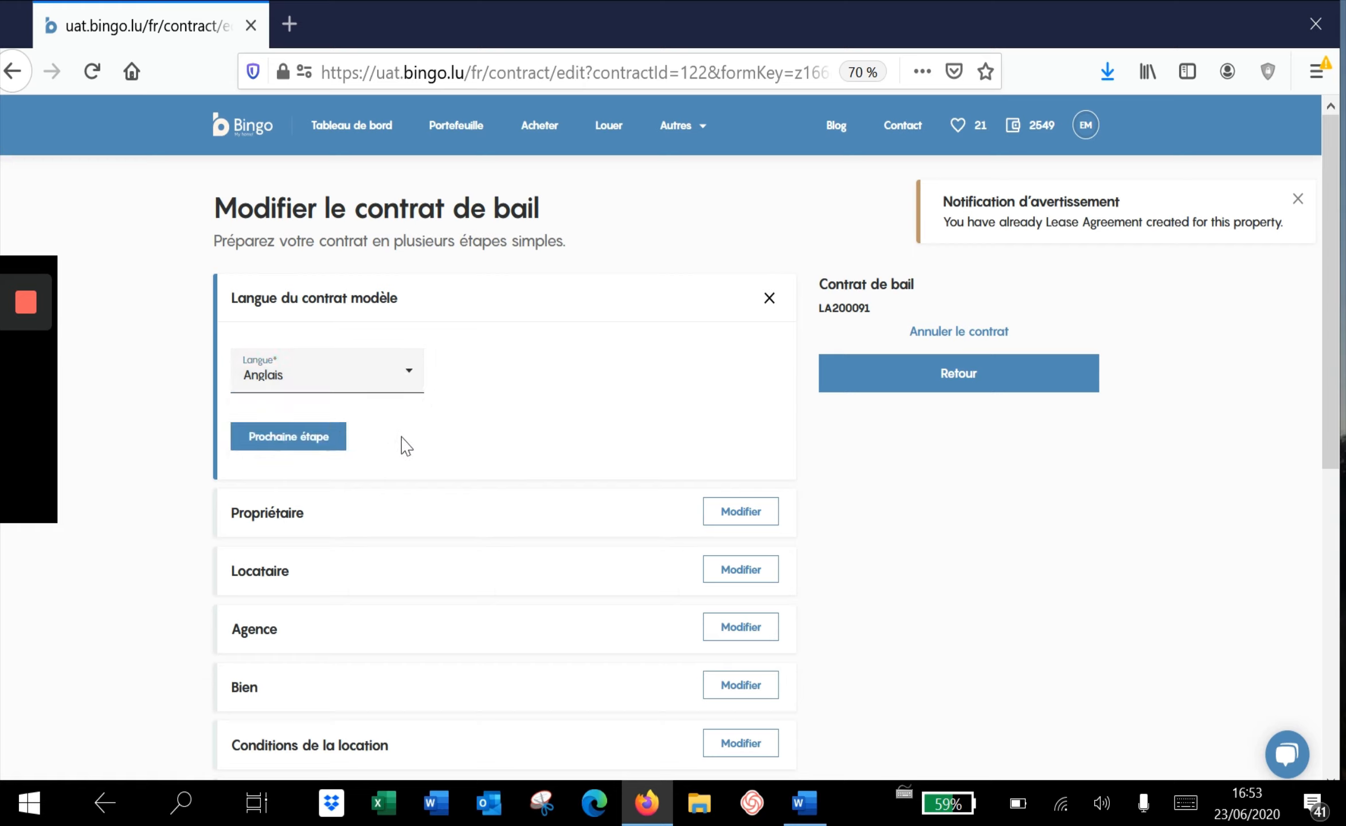
{"action": "left_click", "coordinate": [321, 438]}
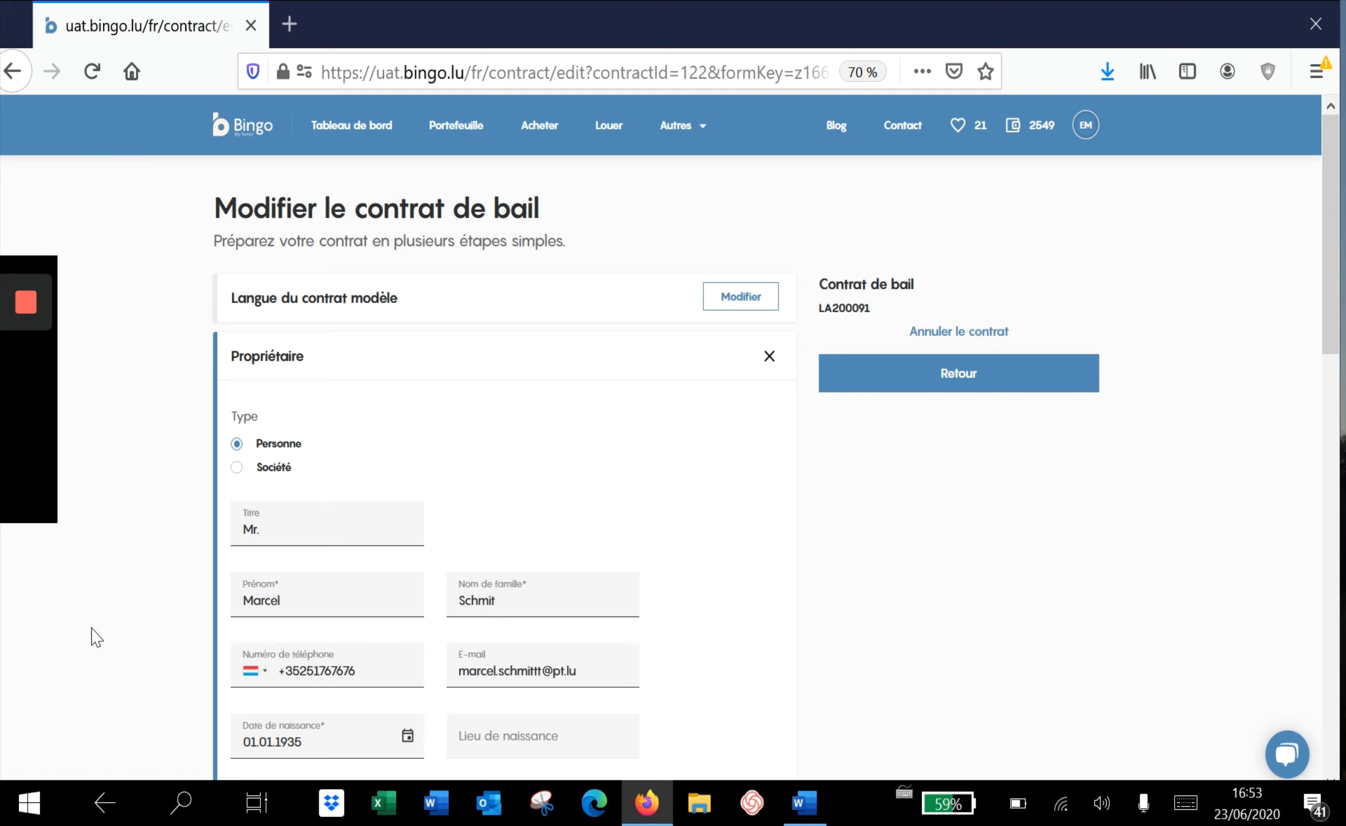
Accept the prefilled Propriétaire details and continue to the tenant step
{"action": "scroll", "coordinate": [96, 637], "scroll_direction": "down", "scroll_amount": 3}
{"action": "scroll", "coordinate": [97, 636], "scroll_direction": "down", "scroll_amount": 6}
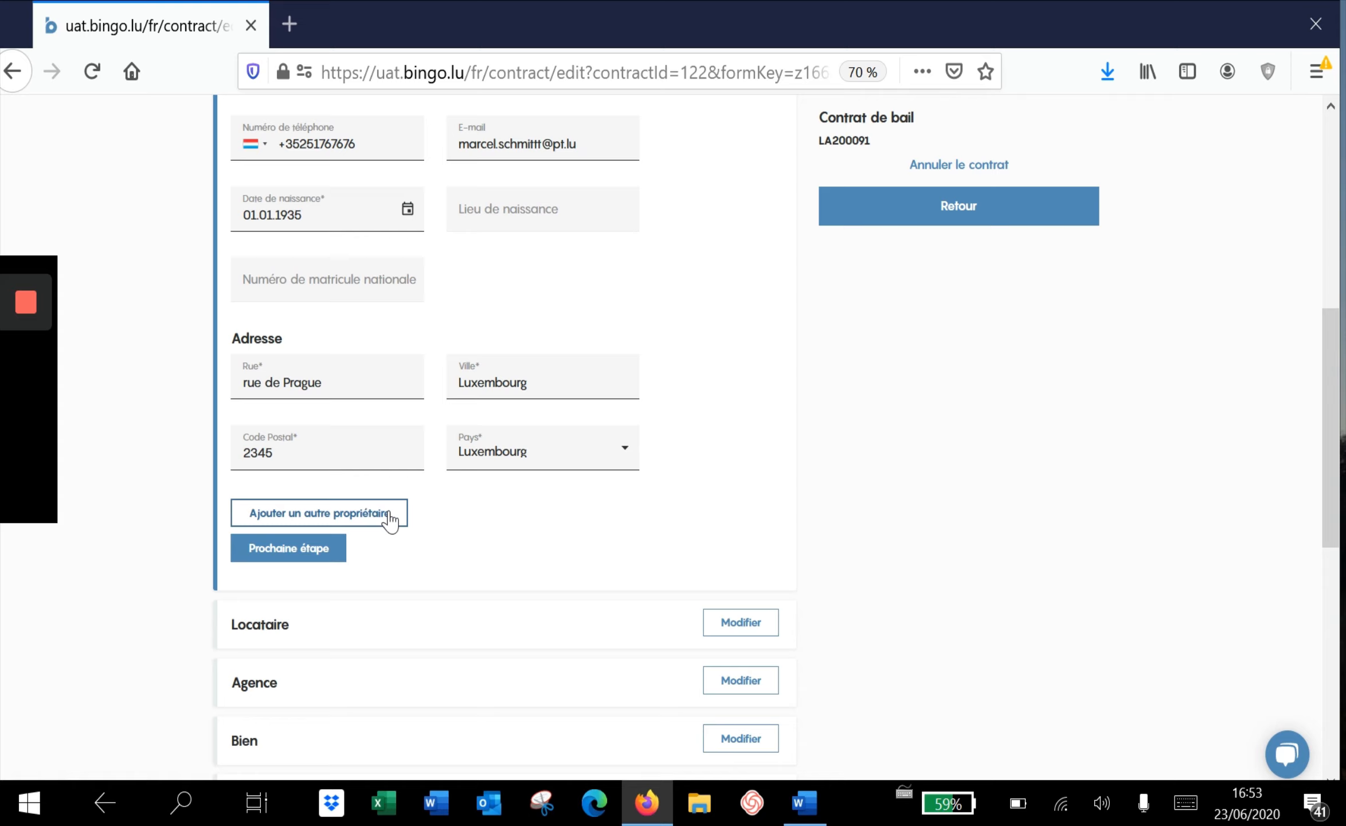
{"action": "left_click", "coordinate": [302, 554]}
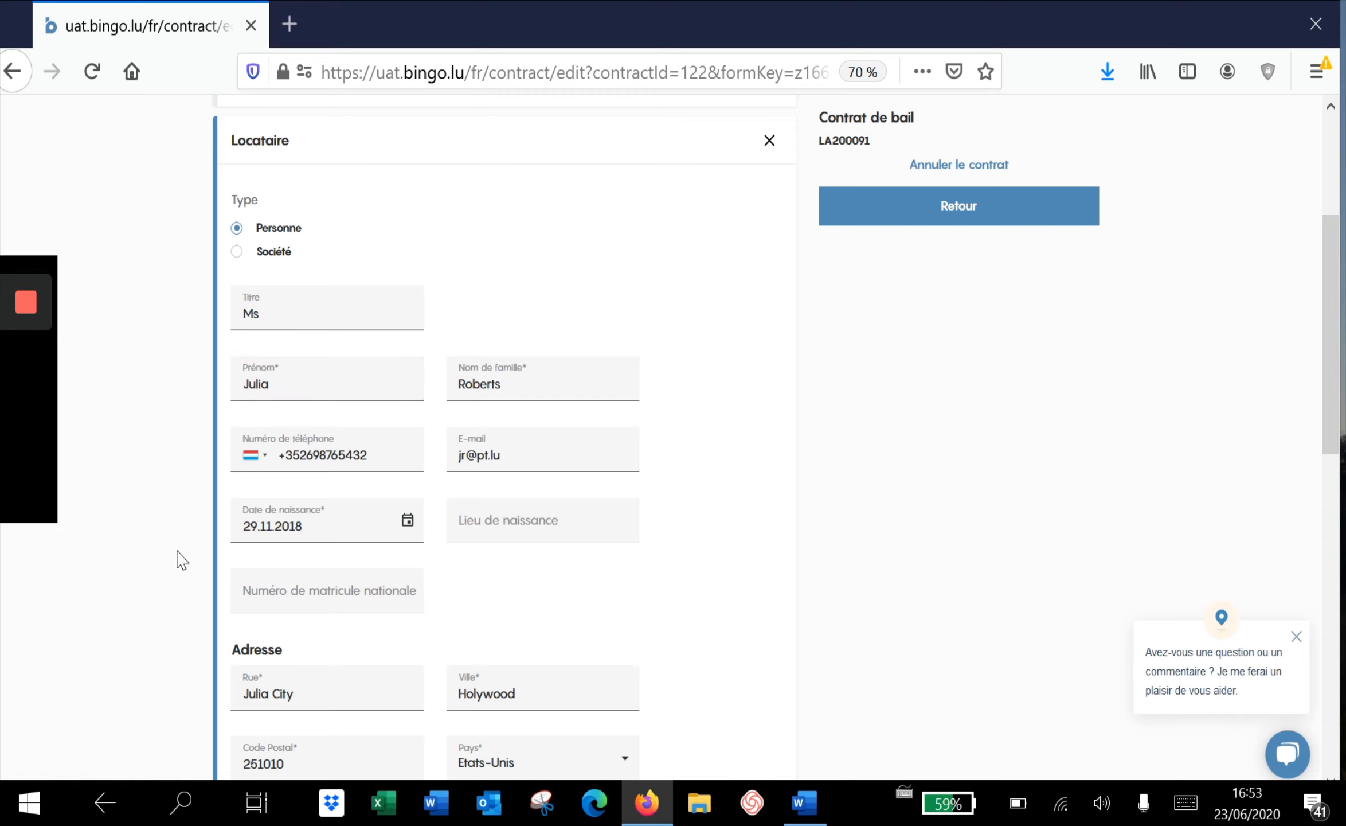
Accept the prefilled tenant personal details and address, continuing to the agency step
{"action": "scroll", "coordinate": [182, 559], "scroll_direction": "down", "scroll_amount": 4}
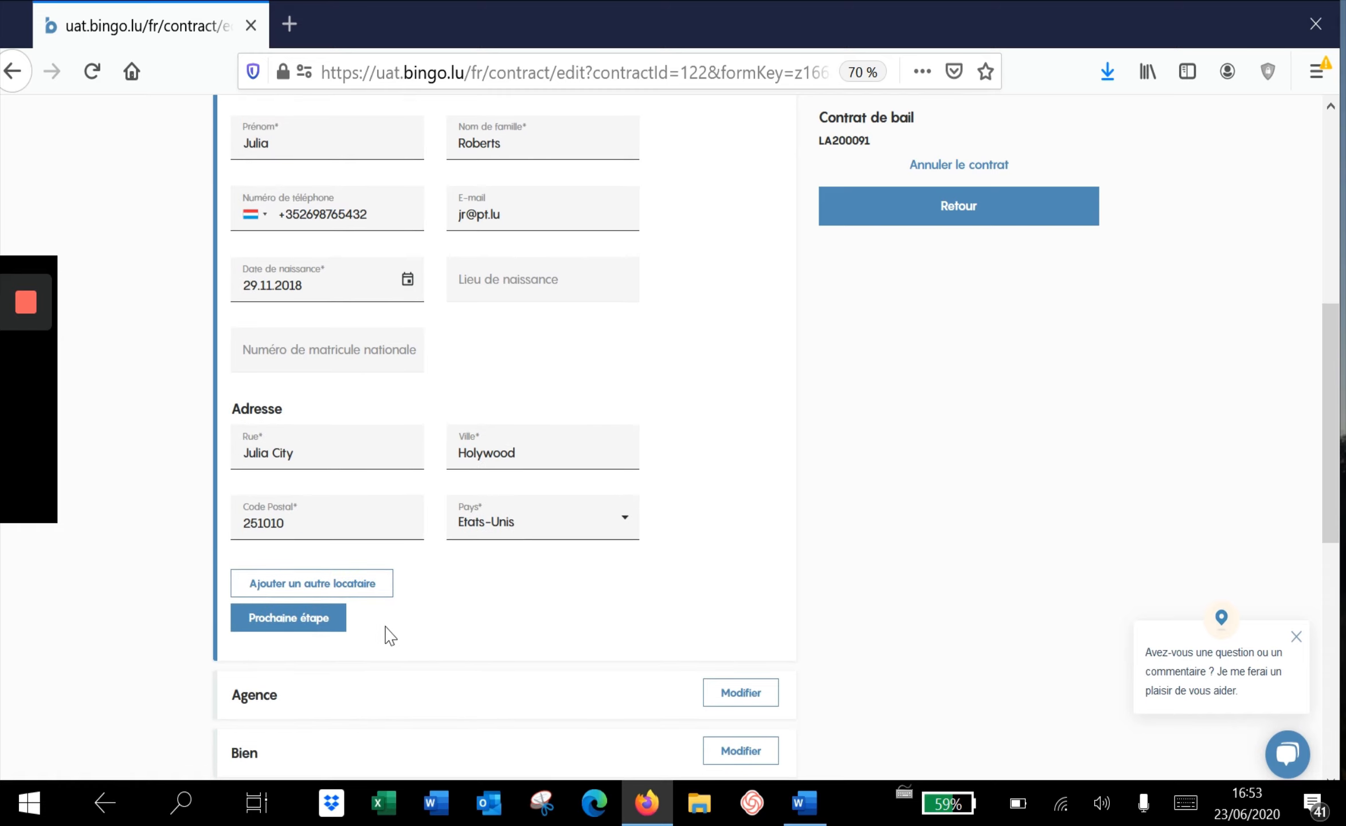
{"action": "left_click", "coordinate": [316, 620]}
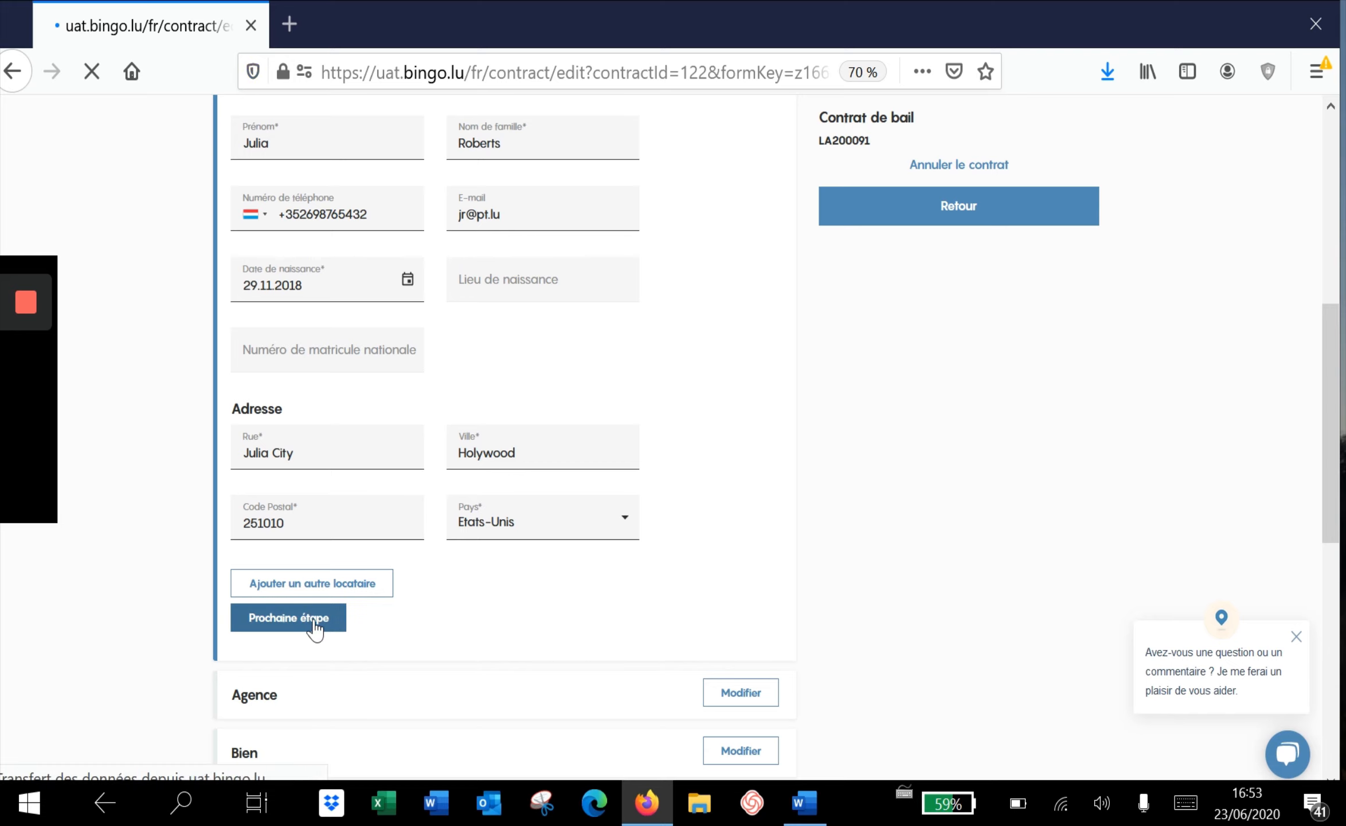
Leave the current agent as the 'Signé par l'agence' signatory and continue to the property step
{"action": "scroll", "coordinate": [156, 601], "scroll_direction": "down", "scroll_amount": 1}
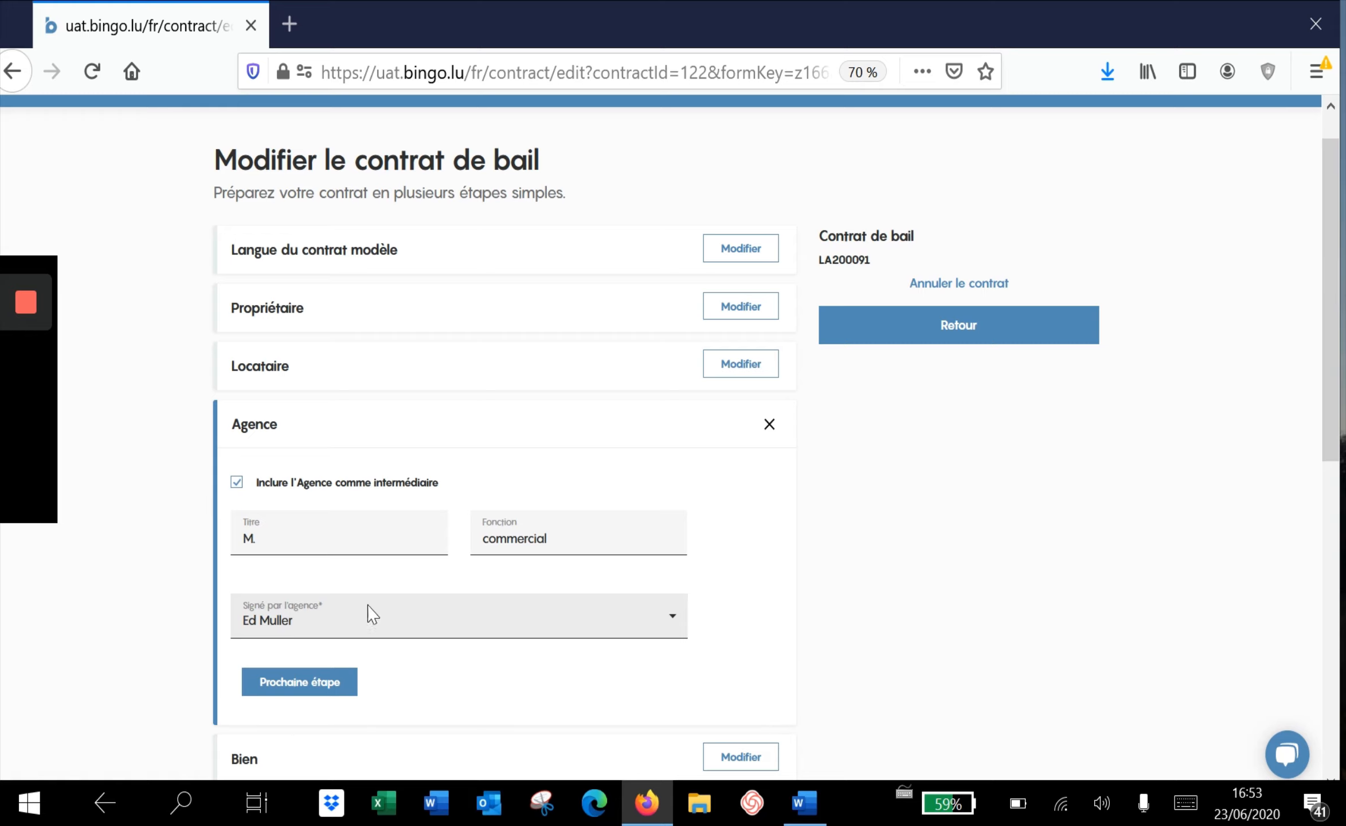
{"action": "left_click", "coordinate": [457, 622]}
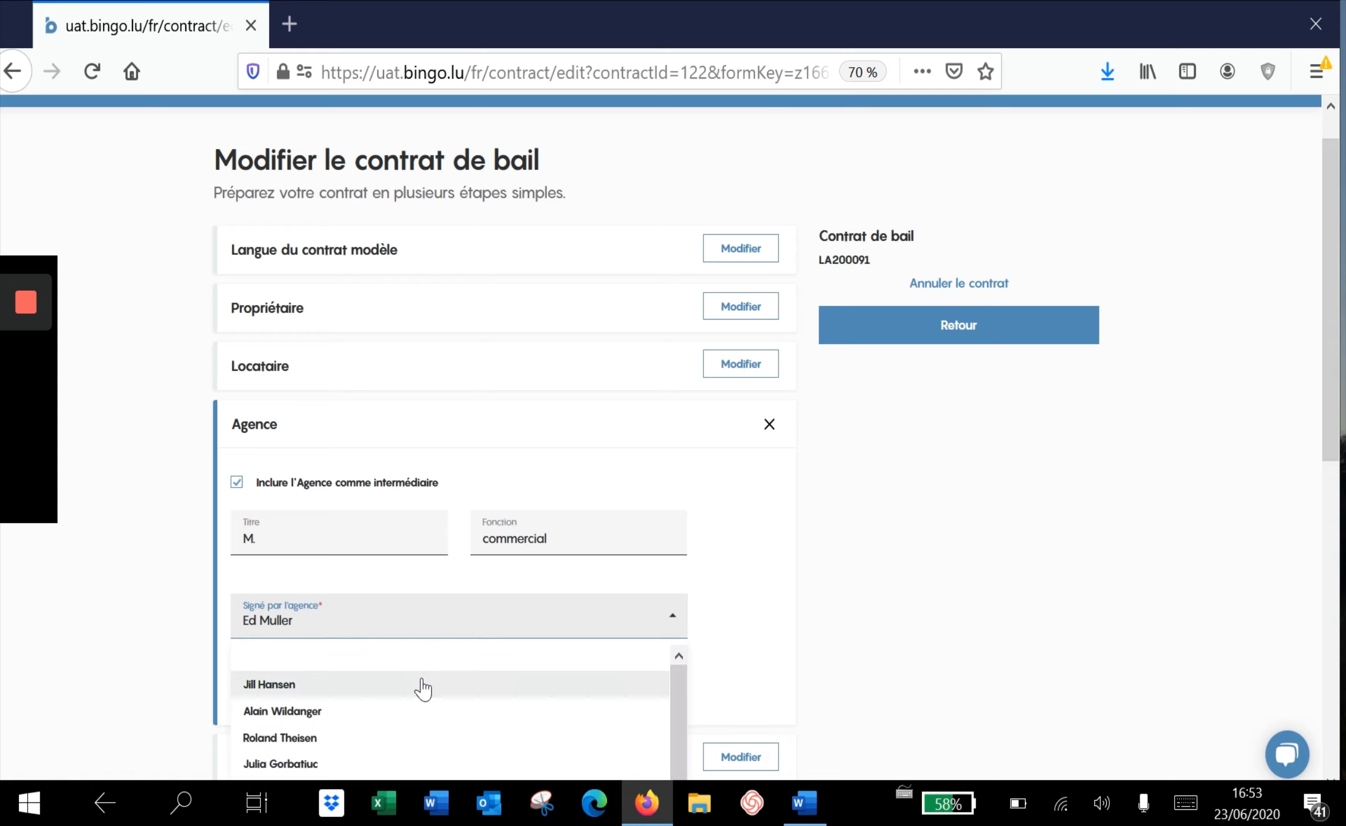
{"action": "scroll", "coordinate": [421, 687], "scroll_direction": "down", "scroll_amount": 5}
{"action": "left_click", "coordinate": [358, 739]}
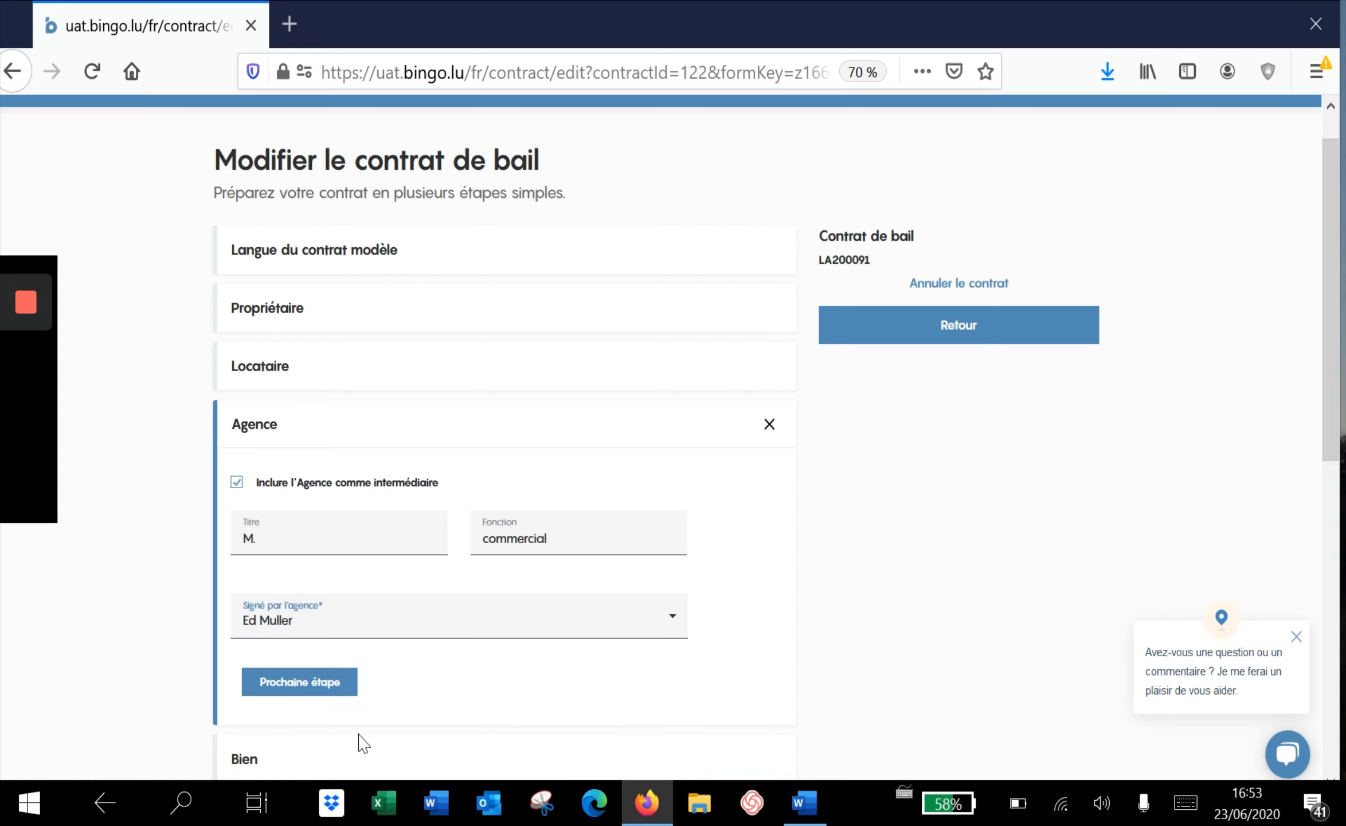
{"action": "left_click", "coordinate": [323, 688]}
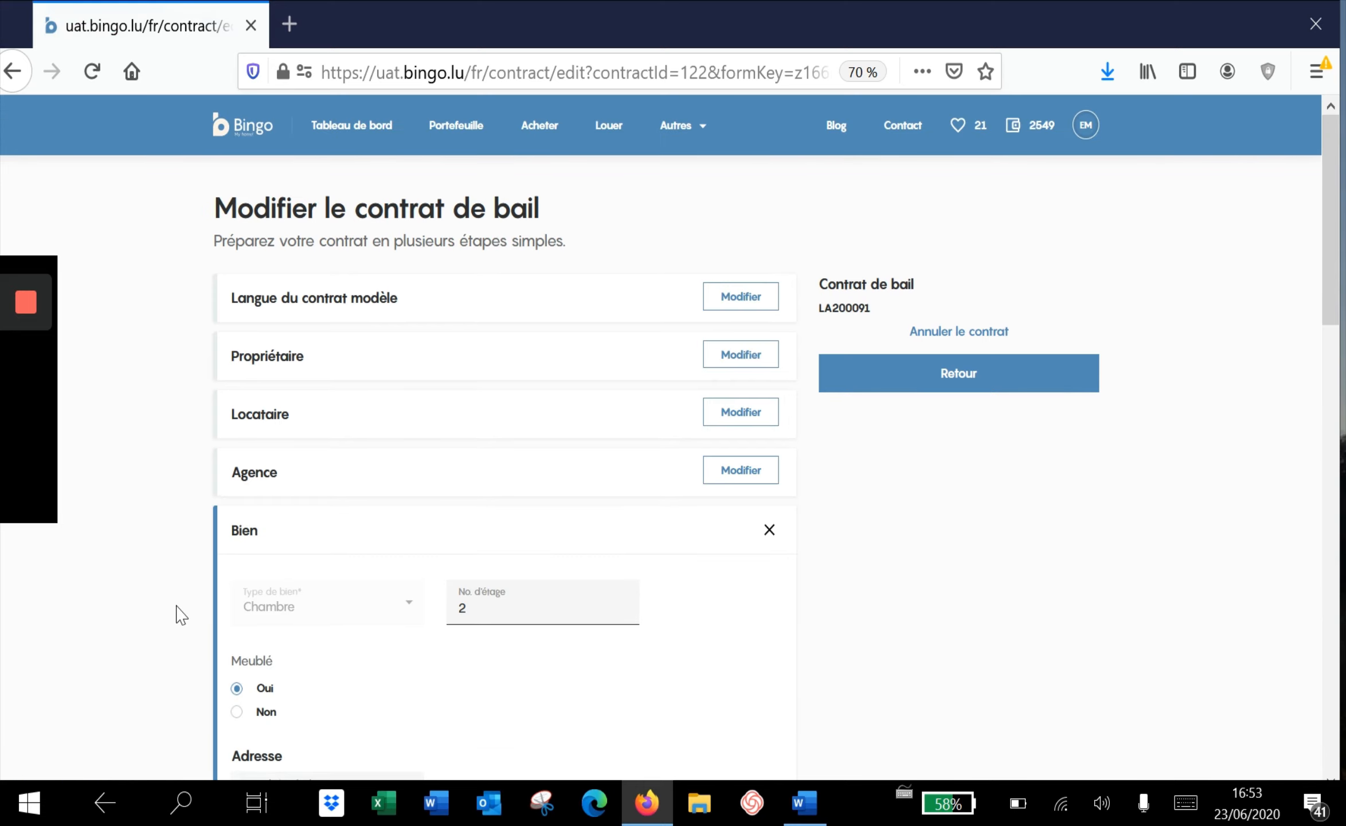
Review the furnished floor-2 room details, leaving 'Animaux acceptés' set to Non
{"action": "scroll", "coordinate": [175, 616], "scroll_direction": "down", "scroll_amount": 4}
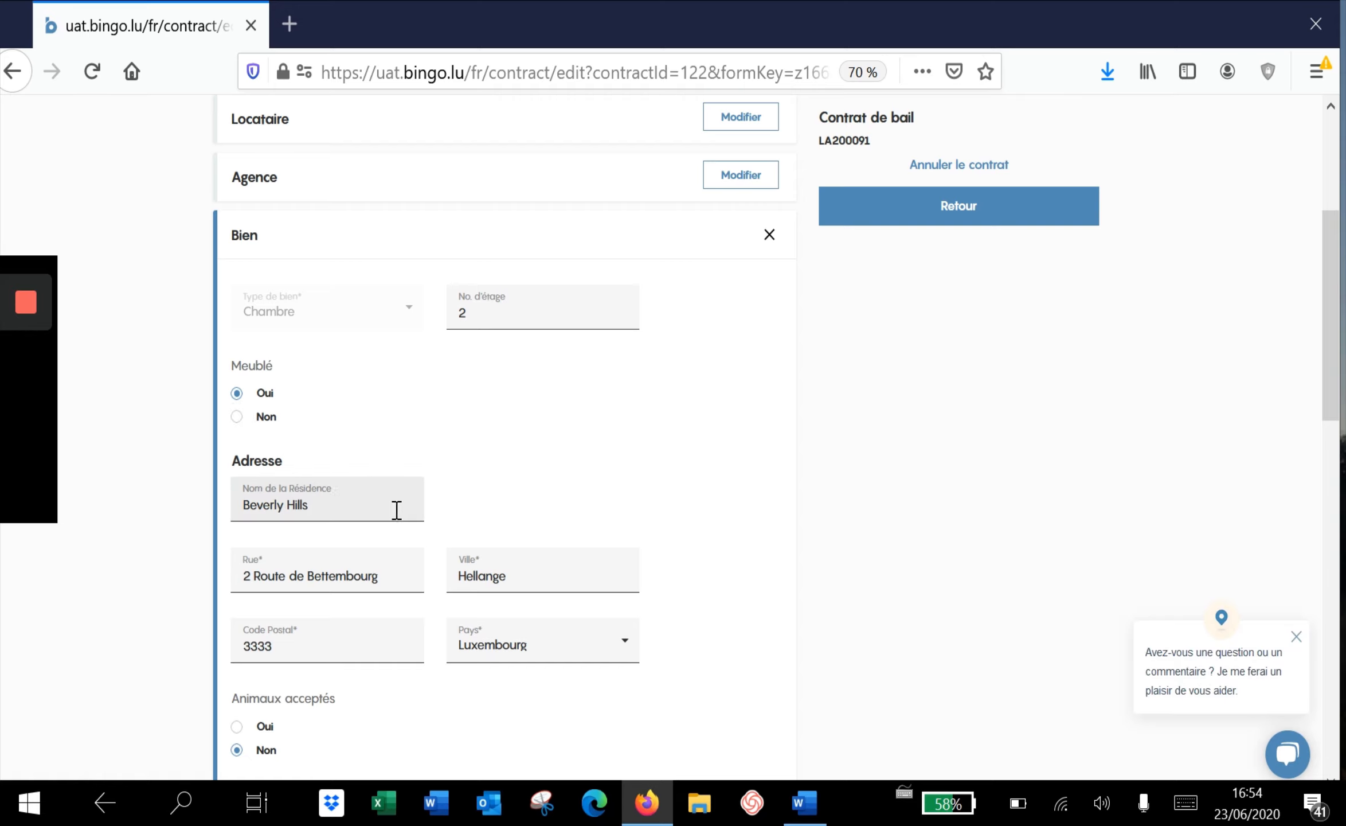
{"action": "scroll", "coordinate": [396, 510], "scroll_direction": "down", "scroll_amount": 3}
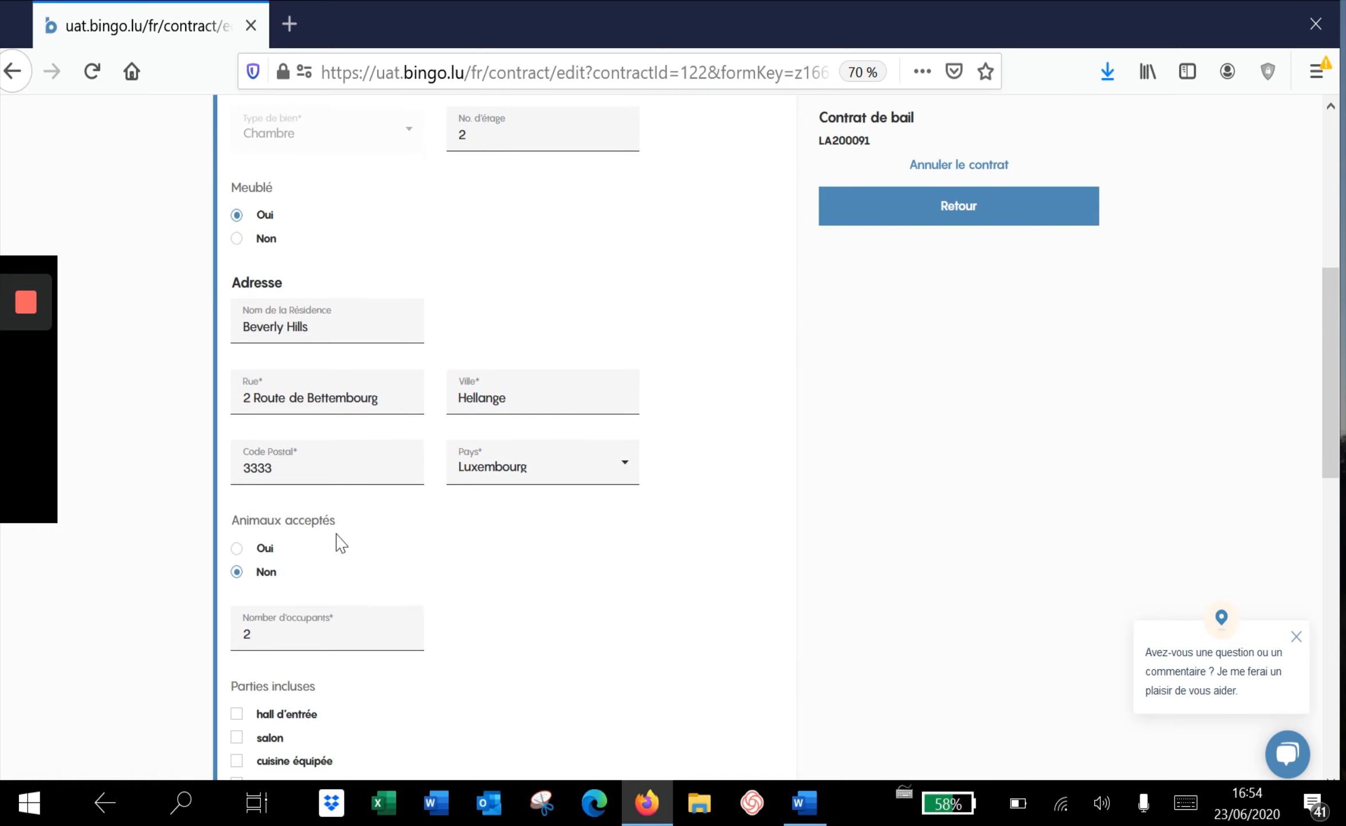
{"action": "left_click", "coordinate": [281, 572]}
{"action": "scroll", "coordinate": [347, 580], "scroll_direction": "down", "scroll_amount": 3}
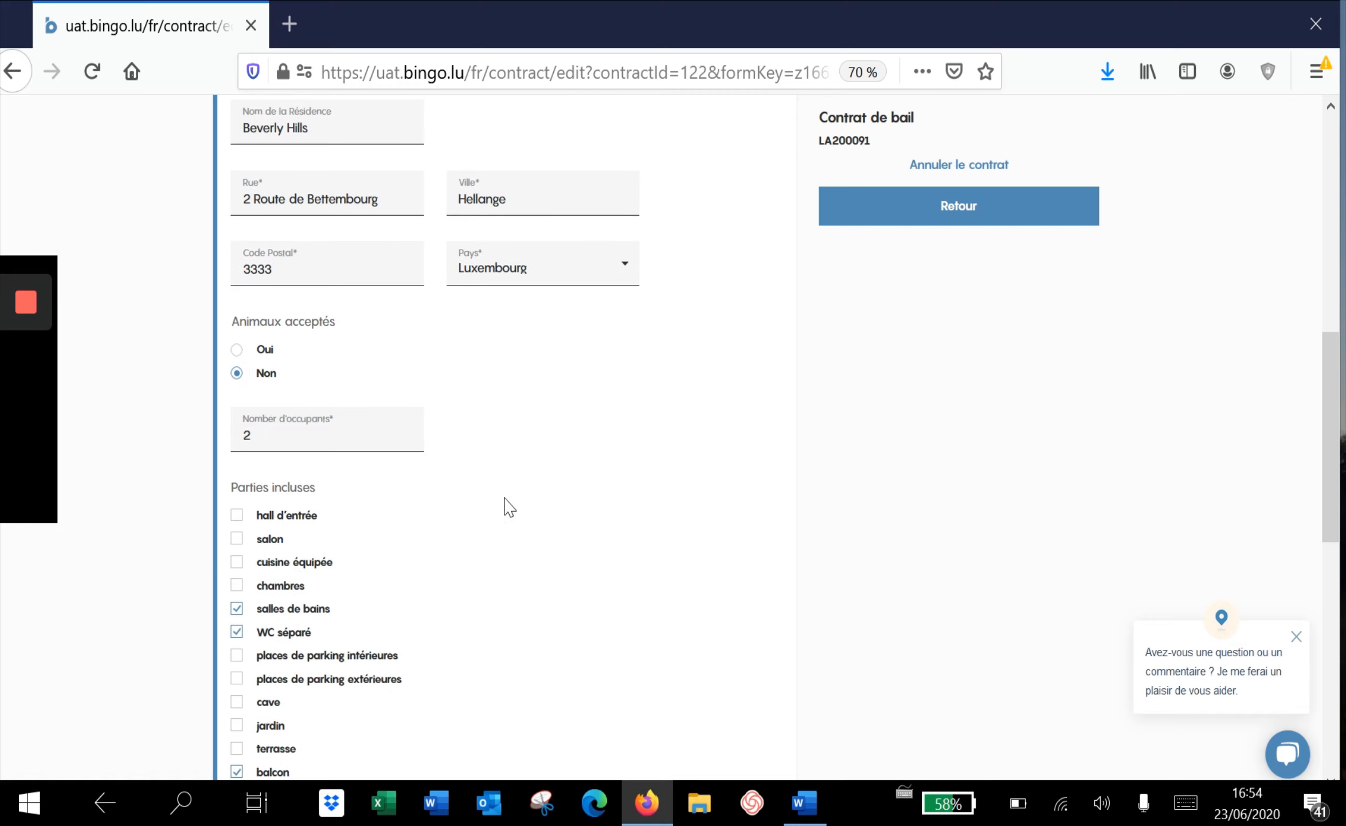
{"action": "scroll", "coordinate": [512, 513], "scroll_direction": "down", "scroll_amount": 2}
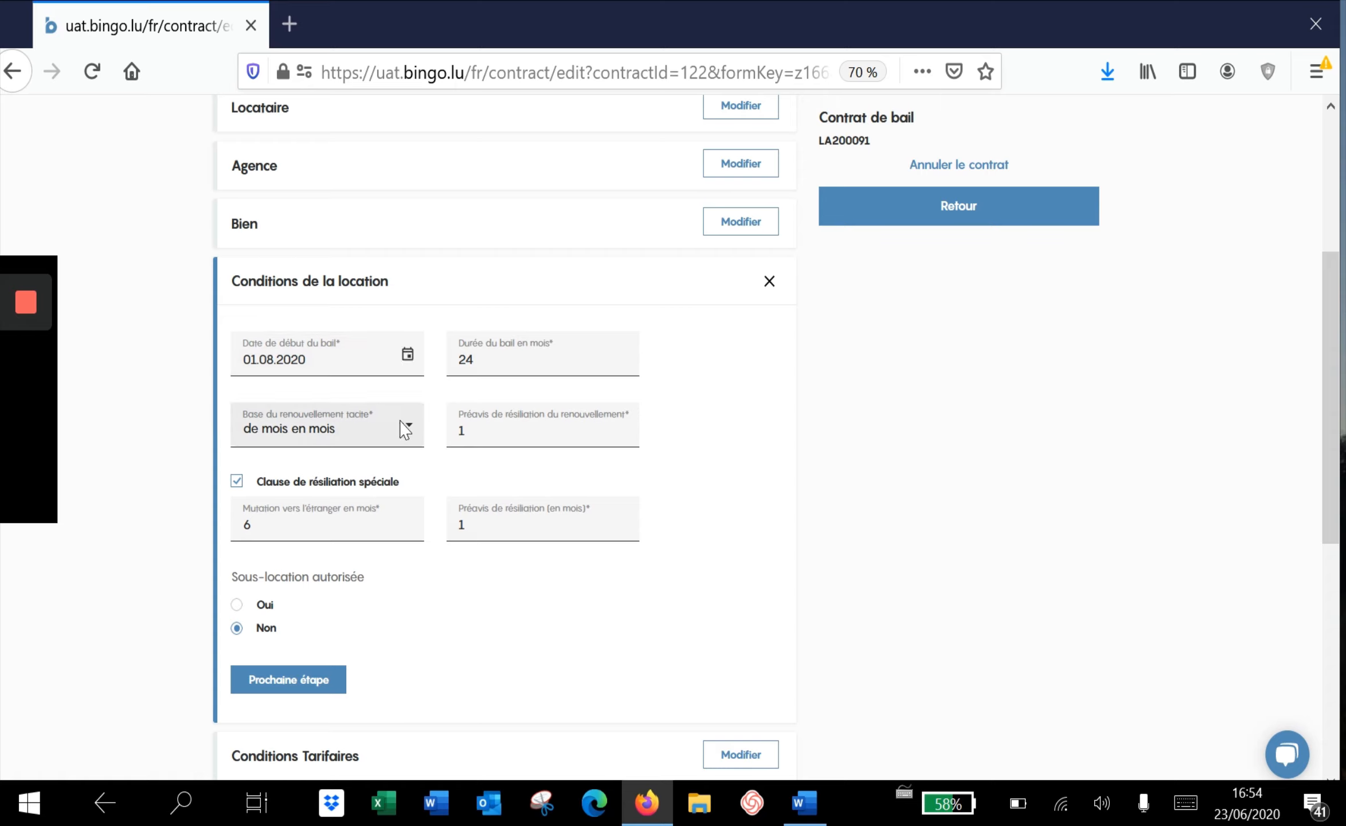
{"action": "left_click", "coordinate": [376, 439]}
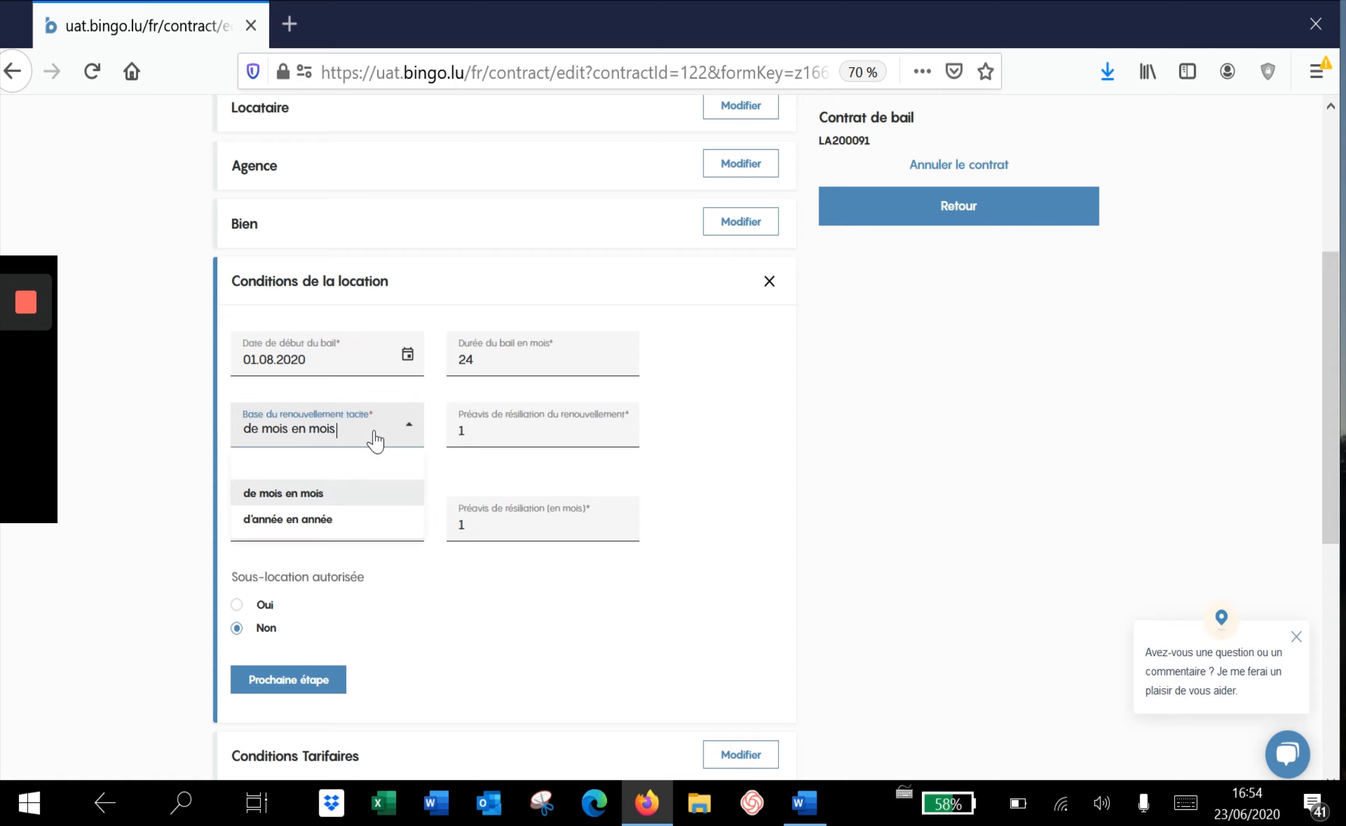
{"action": "left_click", "coordinate": [361, 503]}
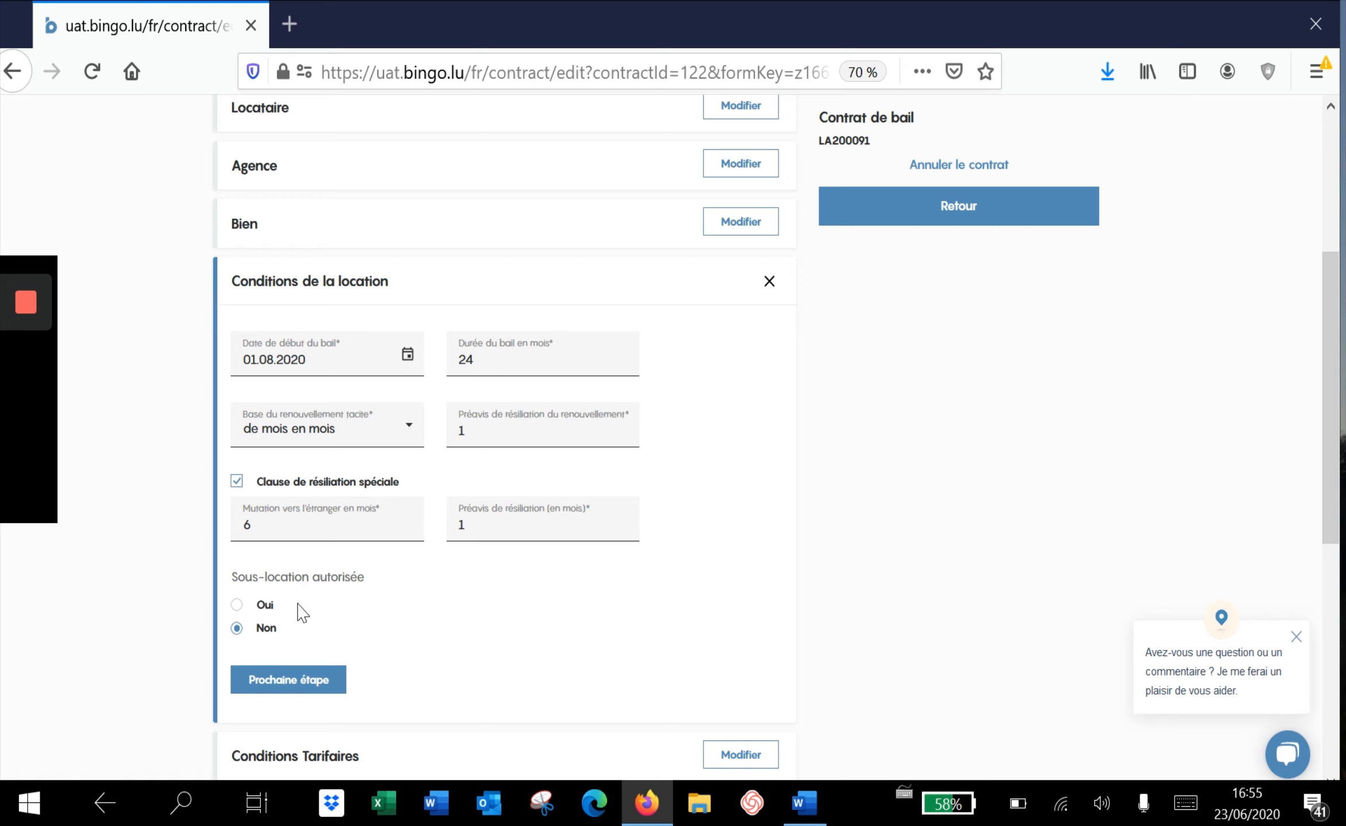
{"action": "scroll", "coordinate": [333, 622], "scroll_direction": "down", "scroll_amount": 3}
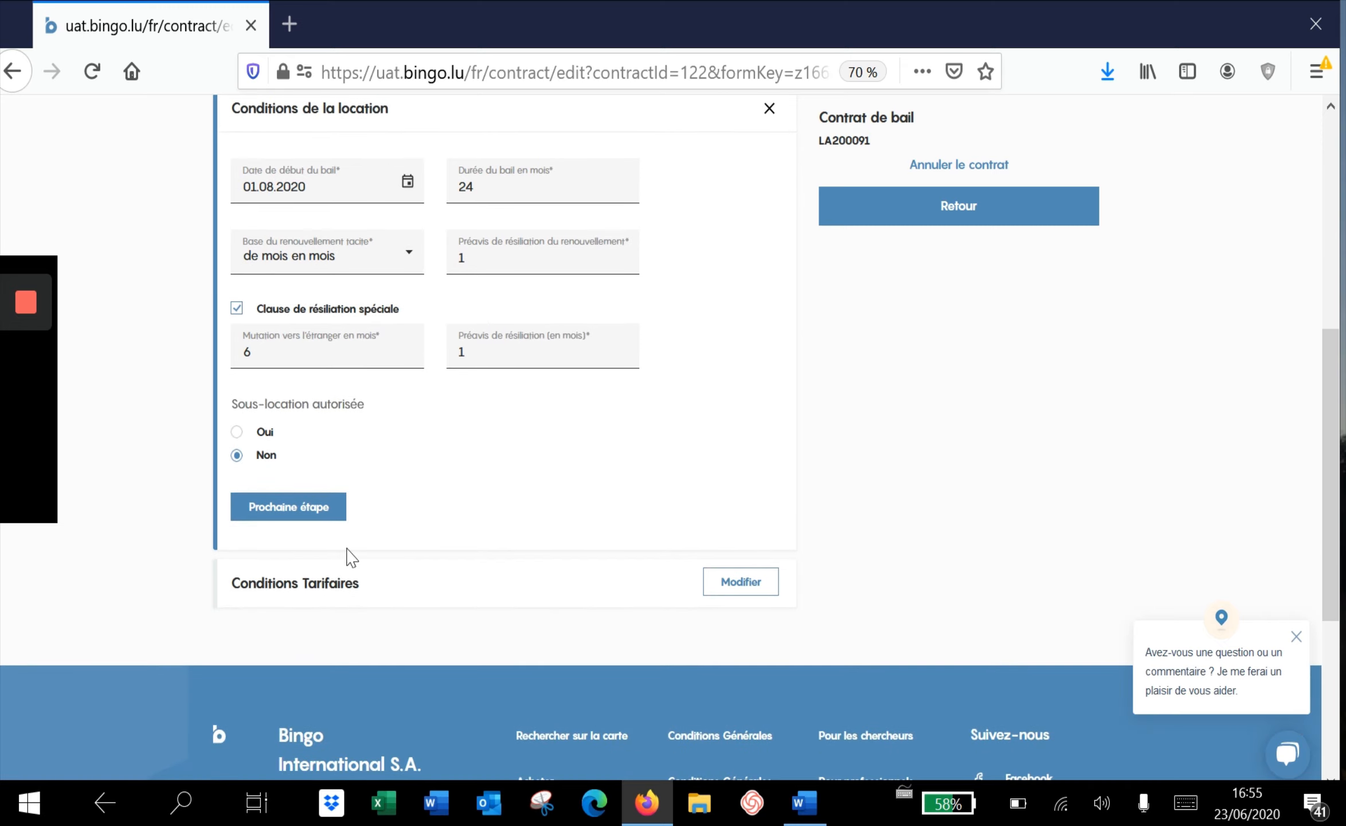
Review the 500 € deposit and 1-month commission pricing, then save and open the generated Word lease
{"action": "left_click", "coordinate": [313, 512]}
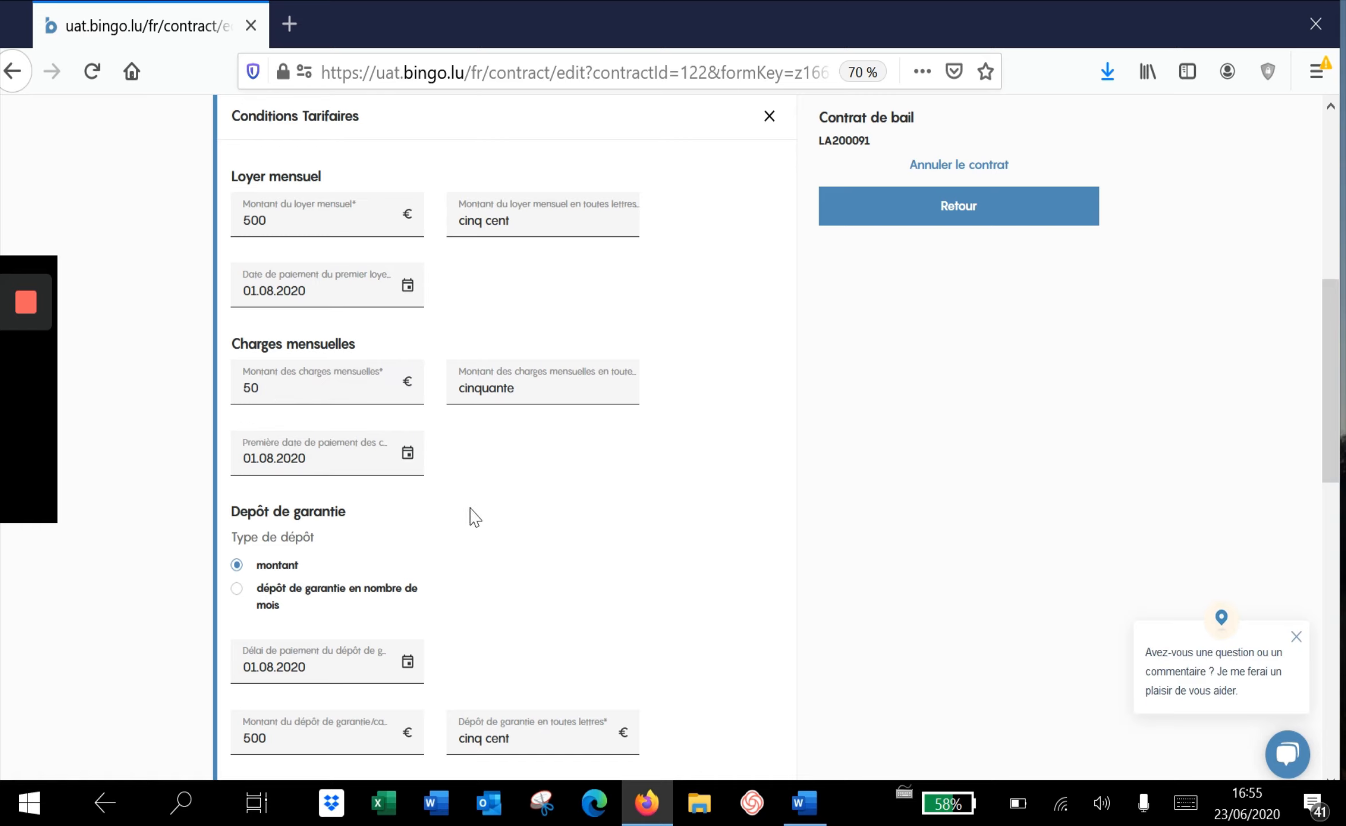
{"action": "scroll", "coordinate": [476, 525], "scroll_direction": "down", "scroll_amount": 3}
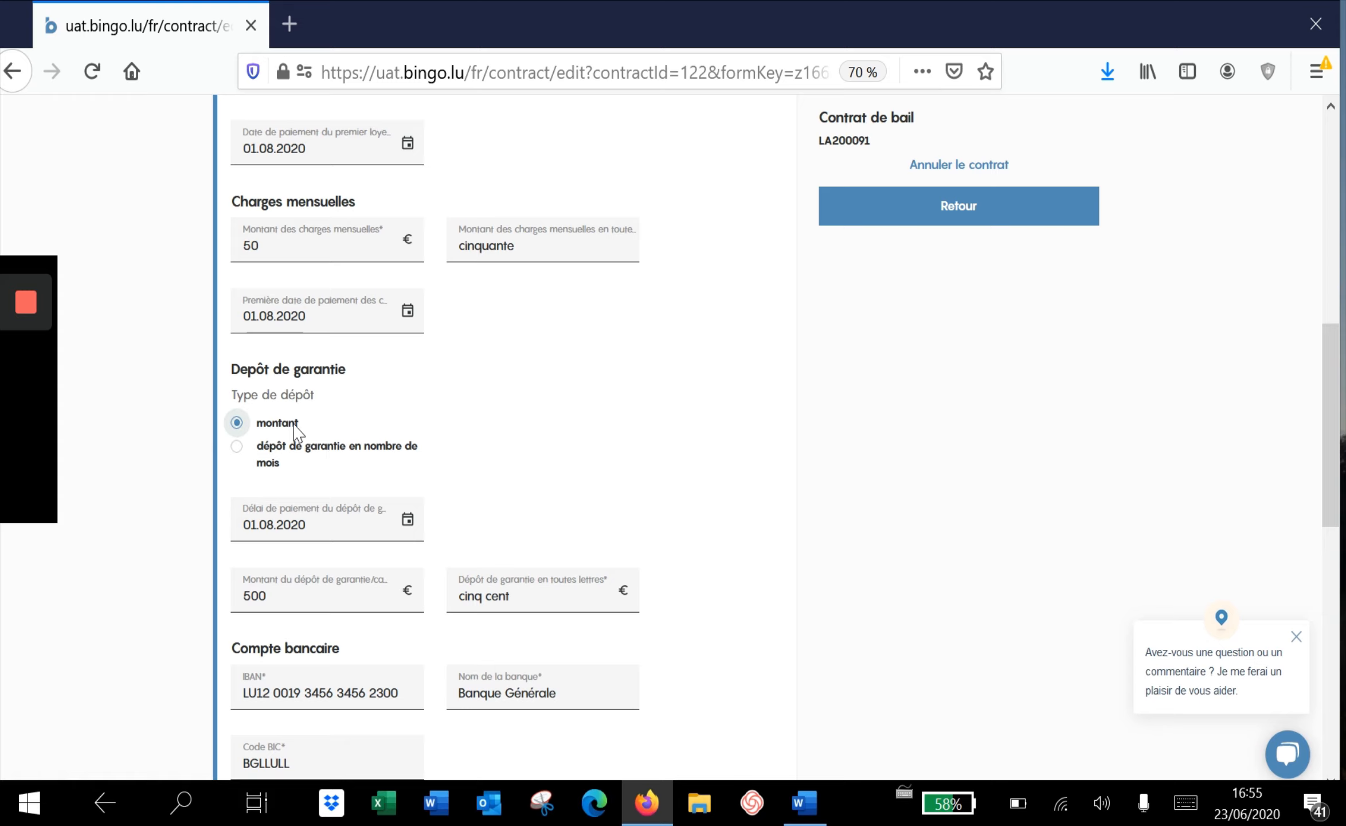
{"action": "scroll", "coordinate": [510, 484], "scroll_direction": "down", "scroll_amount": 1}
{"action": "scroll", "coordinate": [510, 481], "scroll_direction": "down", "scroll_amount": 2}
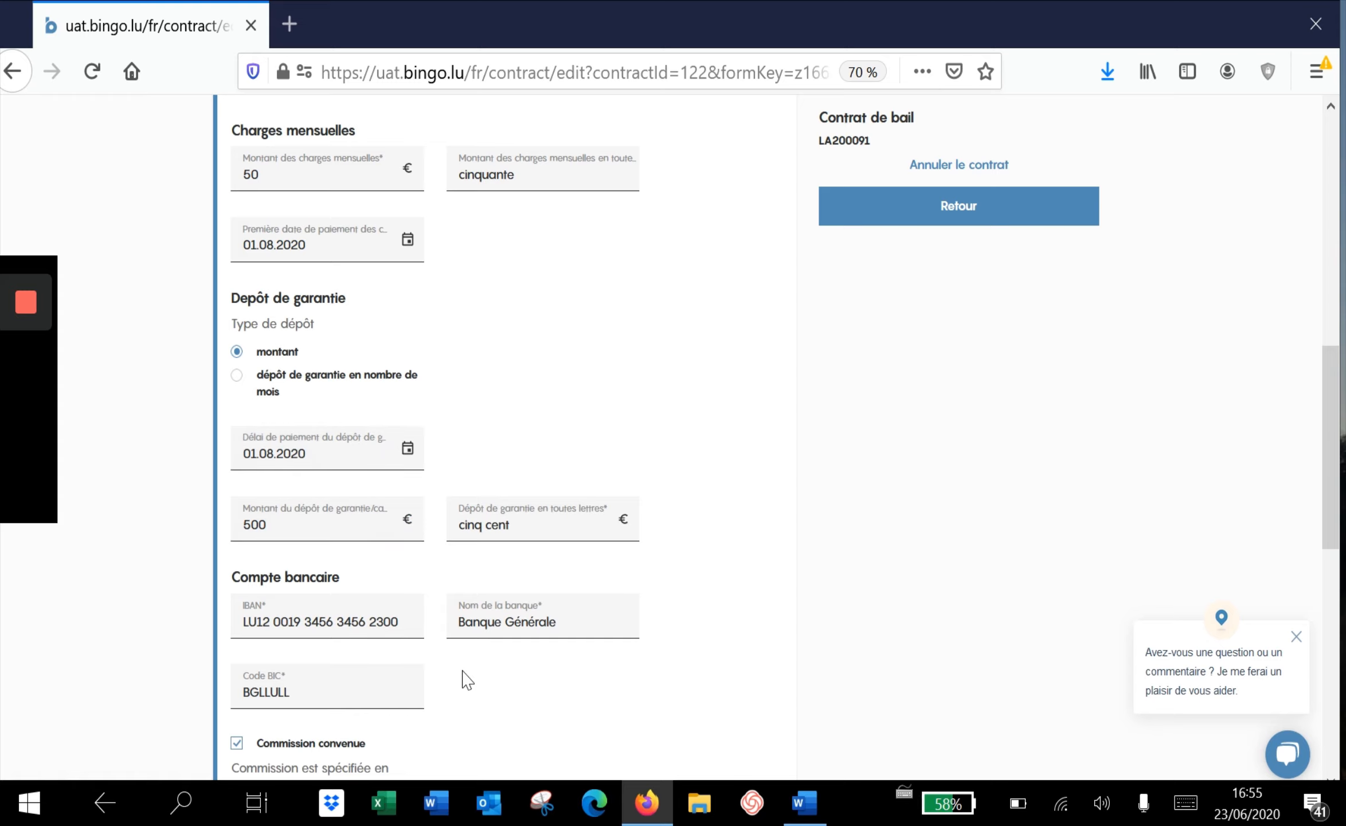
{"action": "scroll", "coordinate": [462, 674], "scroll_direction": "down", "scroll_amount": 2}
{"action": "scroll", "coordinate": [467, 679], "scroll_direction": "down", "scroll_amount": 3}
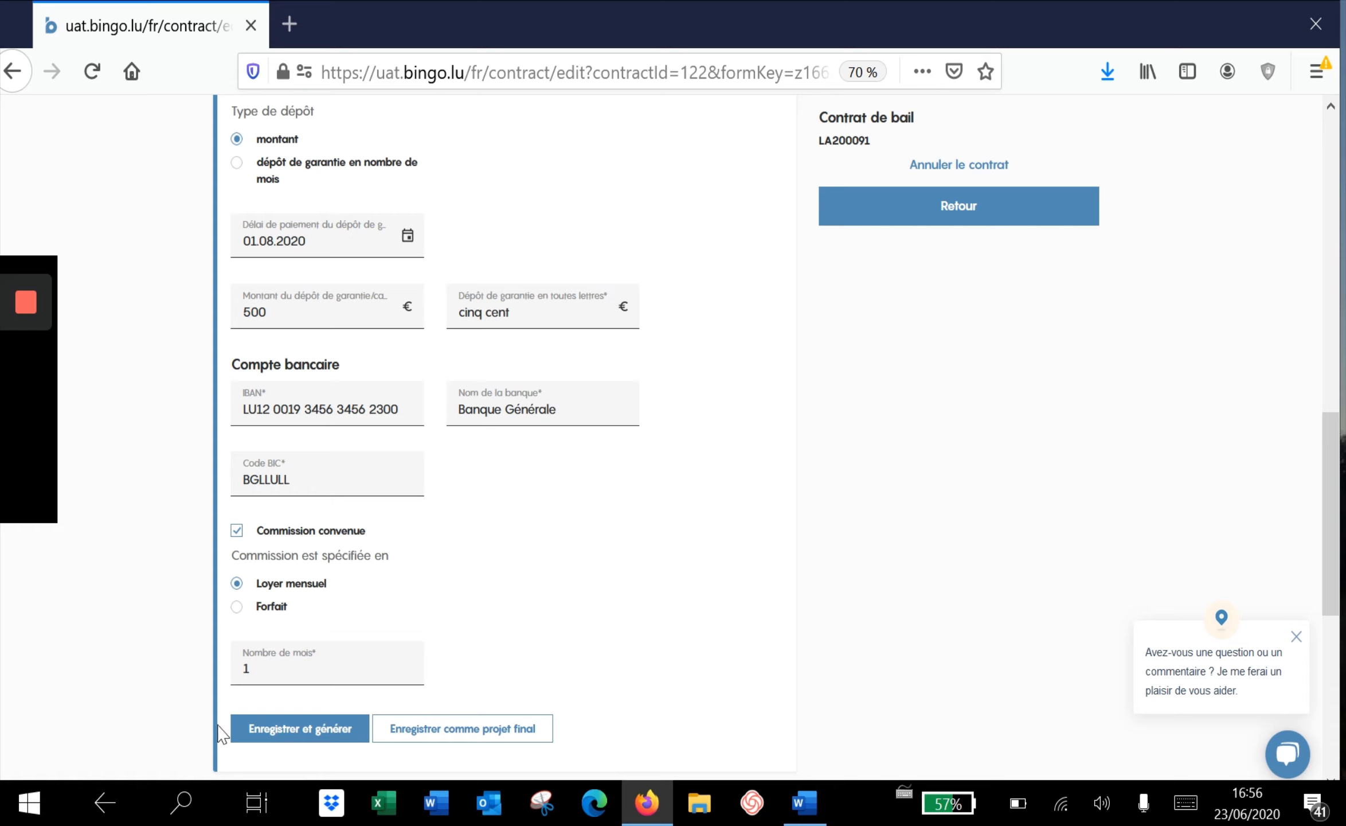
{"action": "left_click", "coordinate": [283, 733]}
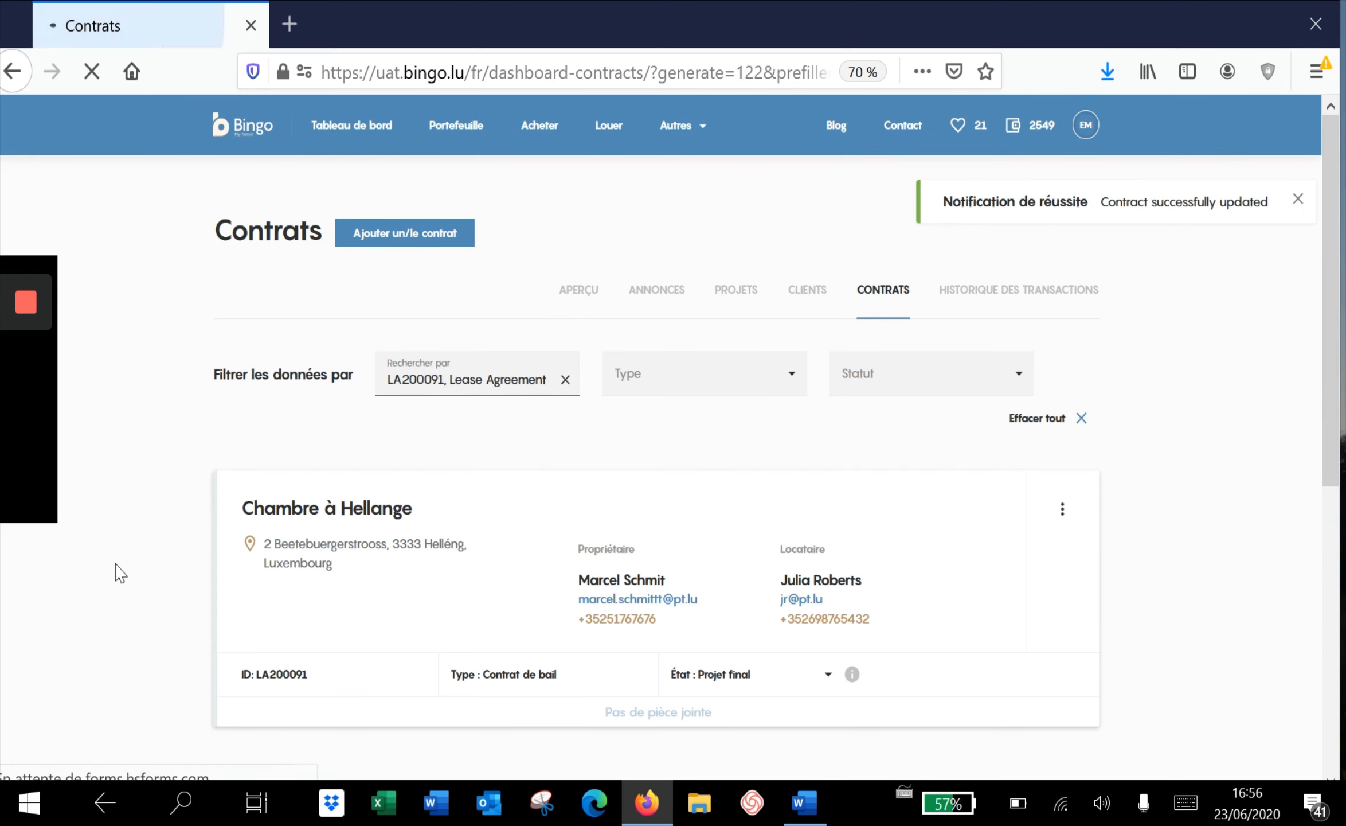
{"action": "left_click", "coordinate": [475, 523]}
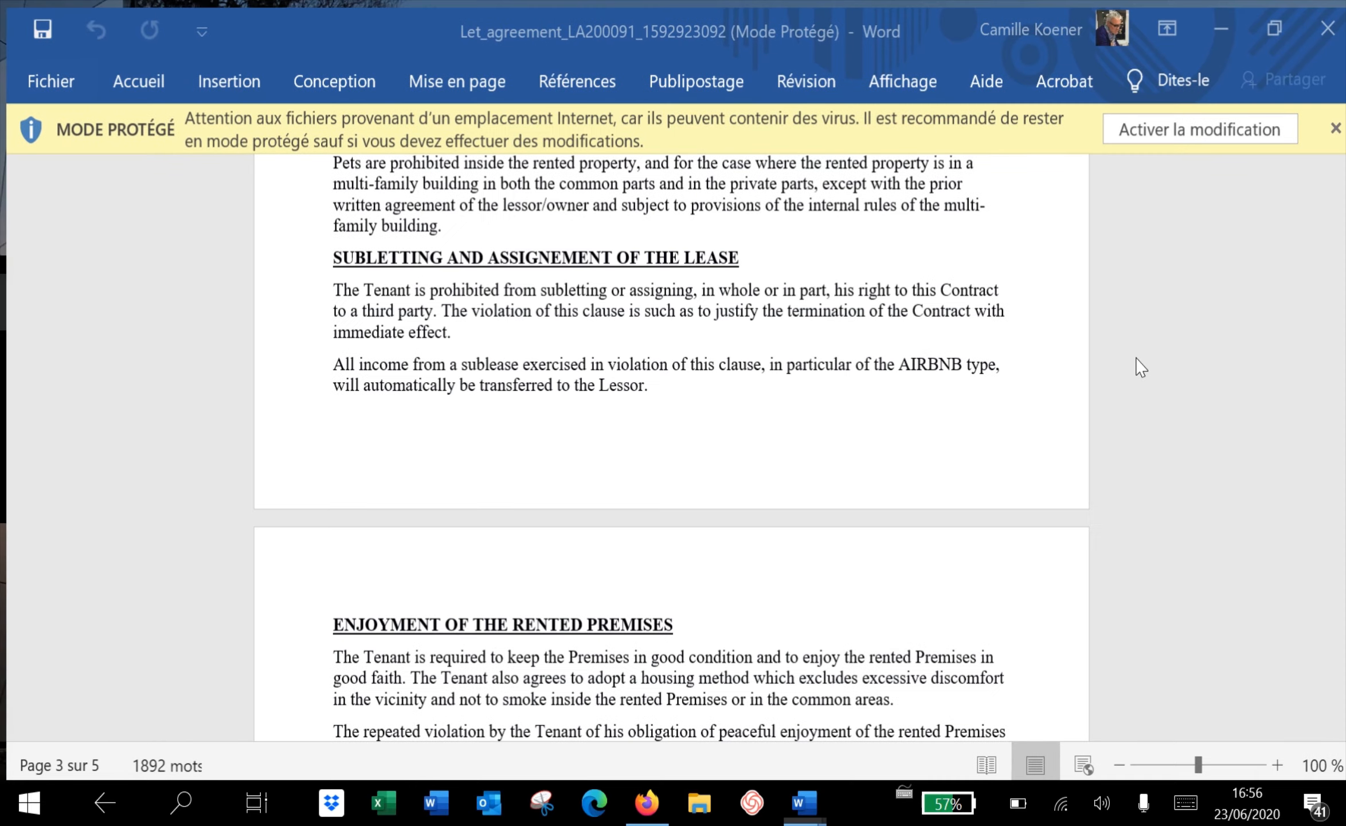
Check the rent and duration terms in Let_agreement, then return to Bingo's Contracts list
{"action": "scroll", "coordinate": [1140, 367], "scroll_direction": "down", "scroll_amount": 5}
{"action": "scroll", "coordinate": [1141, 367], "scroll_direction": "down", "scroll_amount": 7}
{"action": "scroll", "coordinate": [1141, 367], "scroll_direction": "down", "scroll_amount": 7}
{"action": "scroll", "coordinate": [1141, 367], "scroll_direction": "down", "scroll_amount": 7}
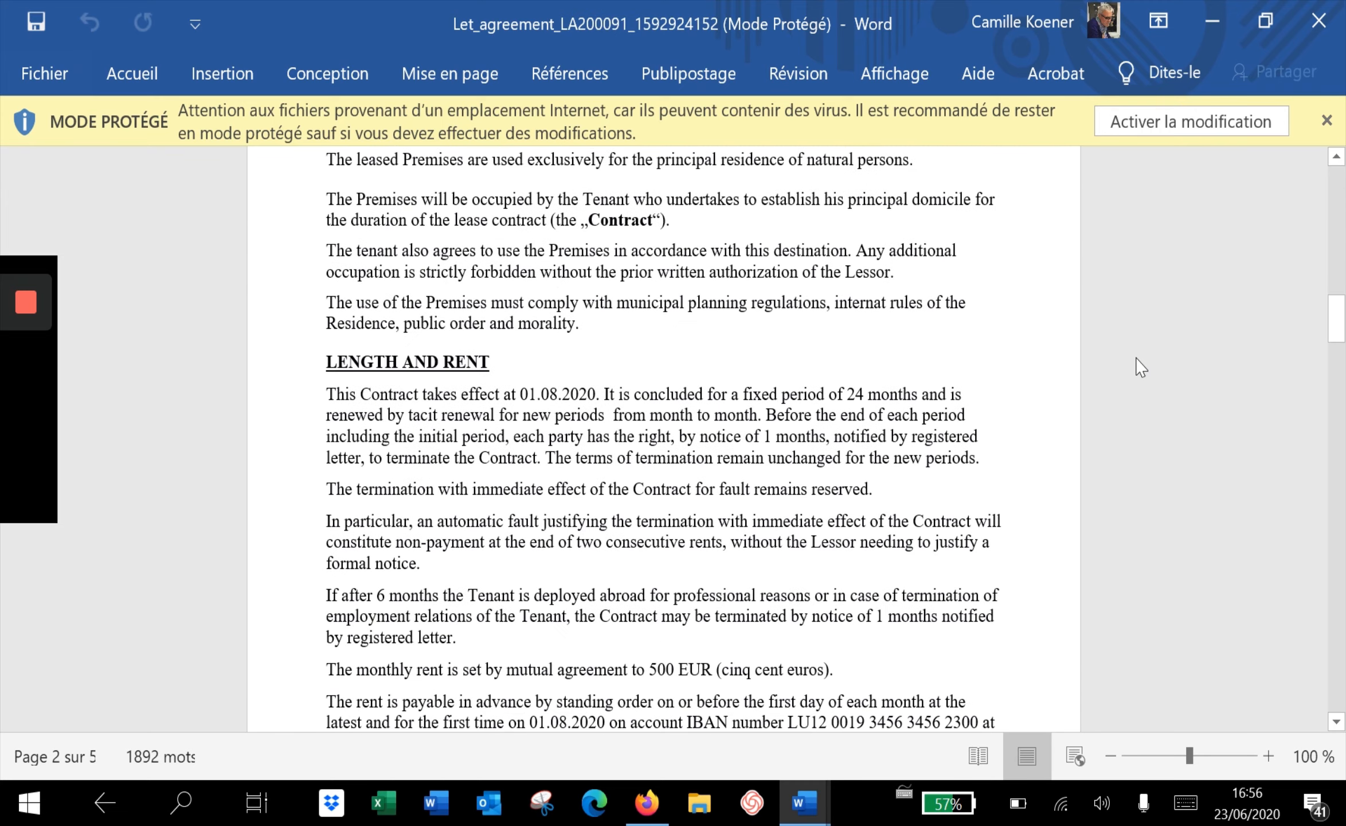
{"action": "scroll", "coordinate": [936, 492], "scroll_direction": "down", "scroll_amount": 7}
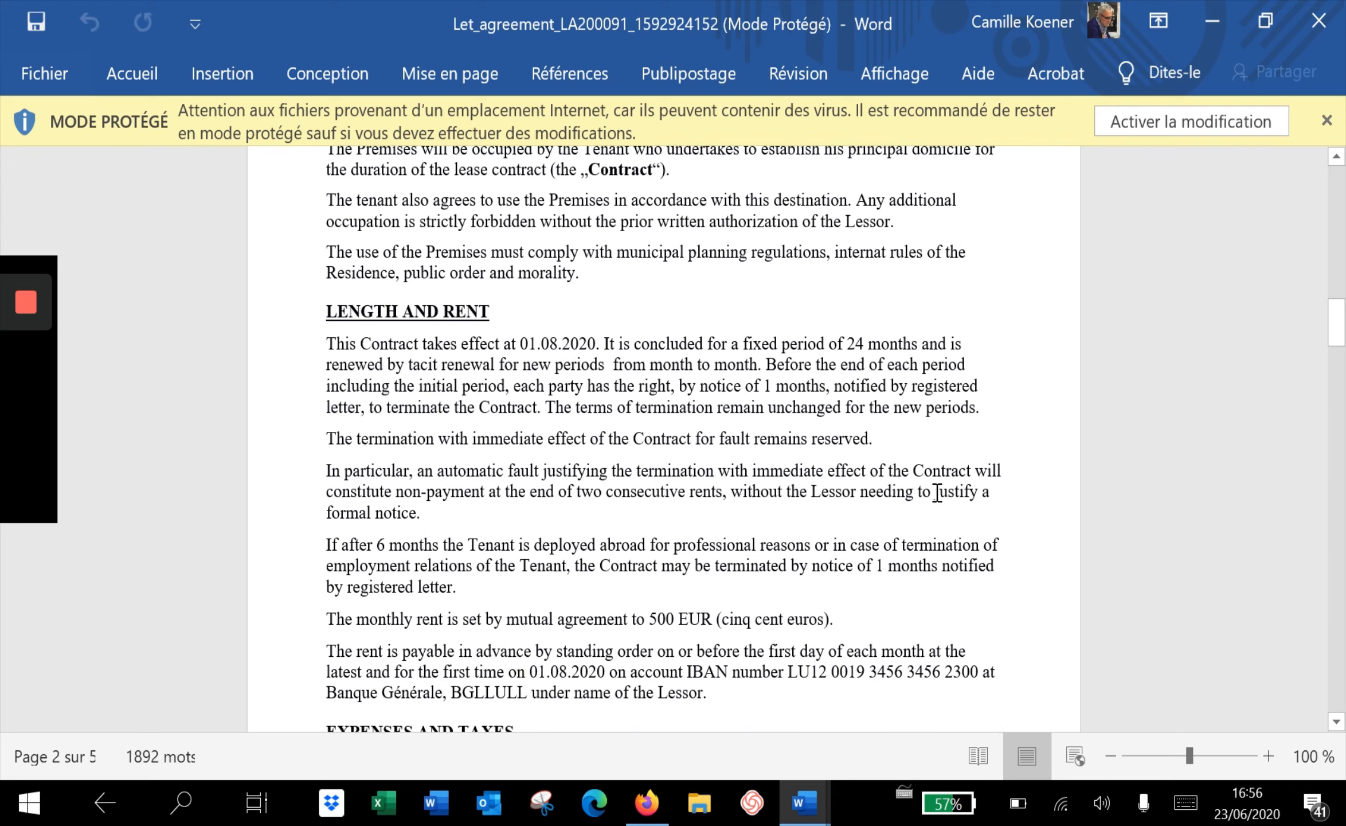
{"action": "scroll", "coordinate": [937, 492], "scroll_direction": "down", "scroll_amount": 2}
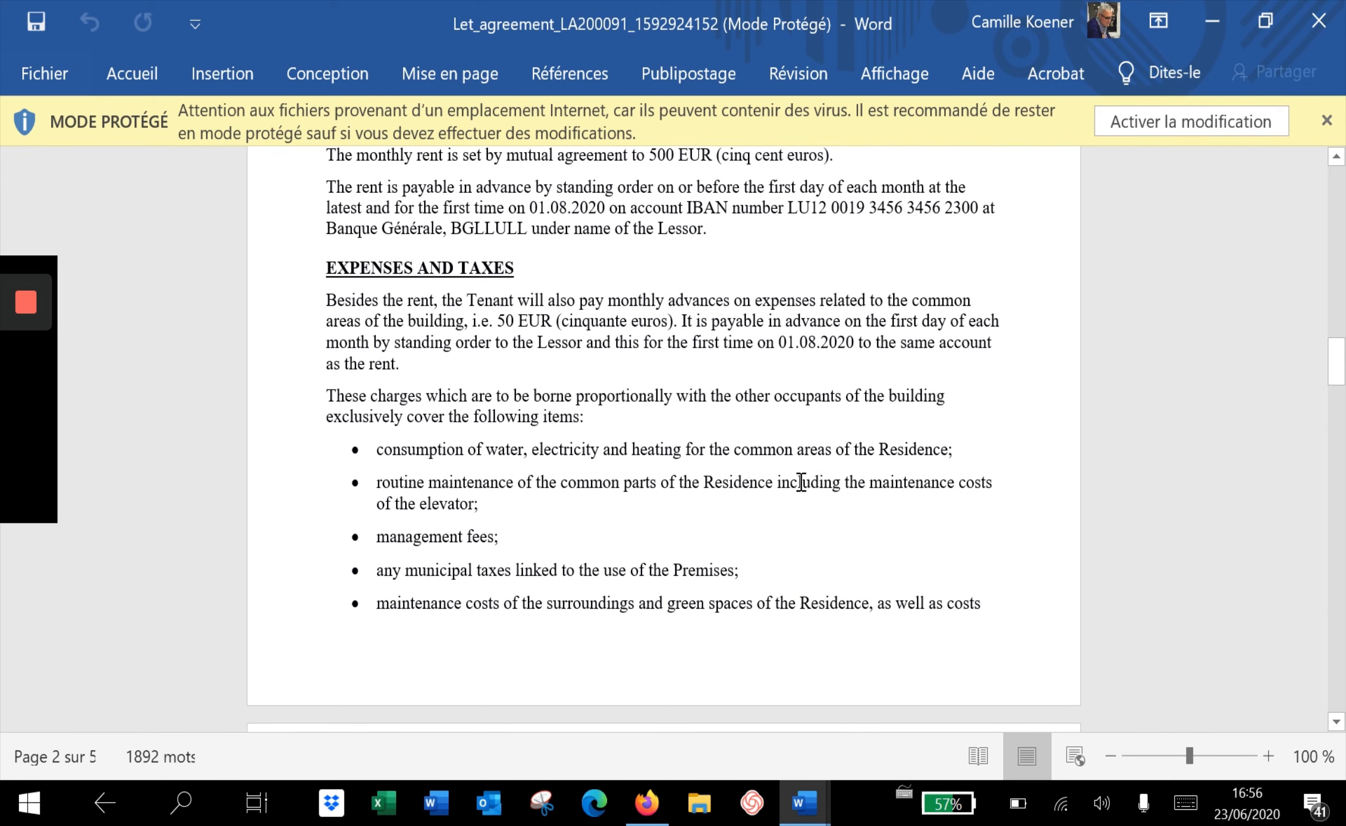
{"action": "key", "text": "alt+Tab"}
{"action": "key", "text": "alt+Tab"}
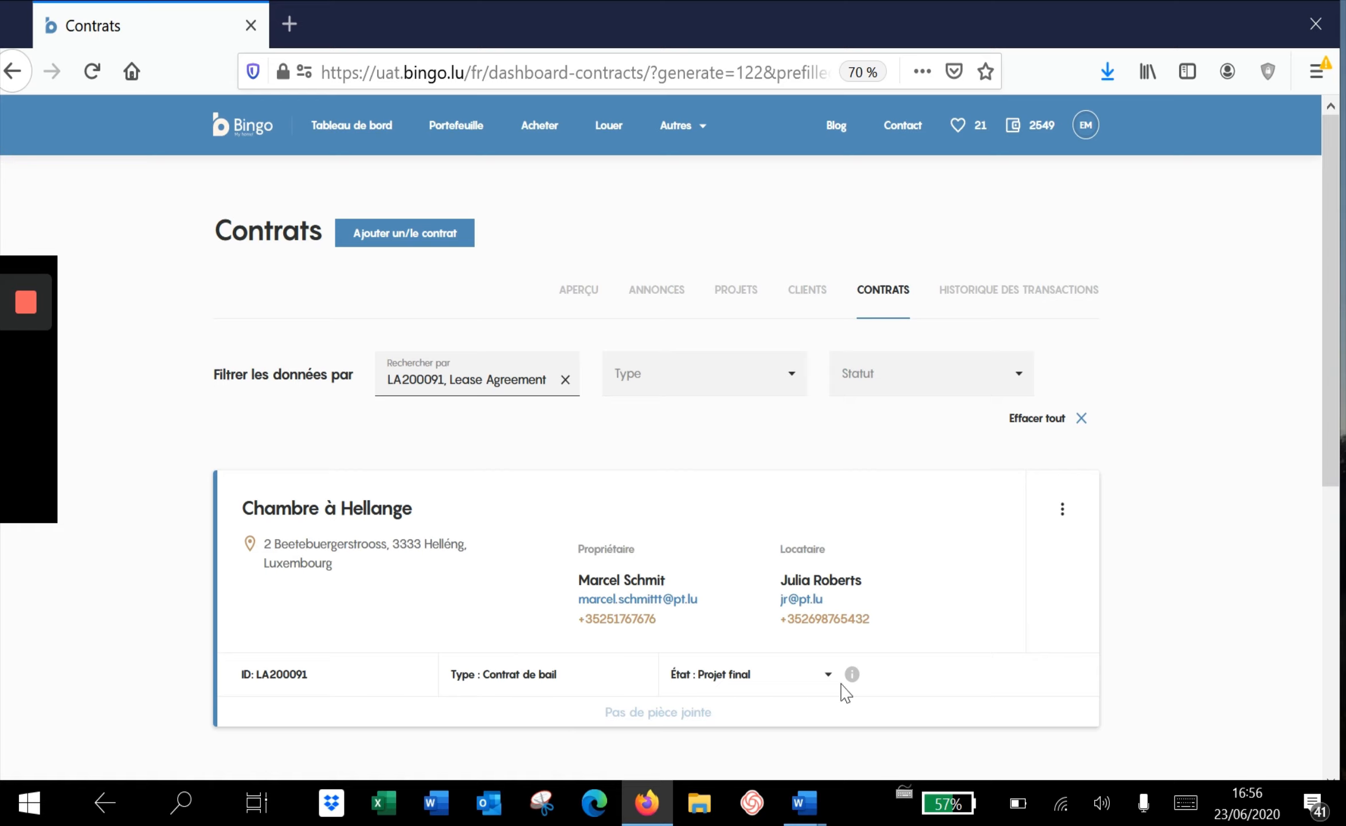
{"action": "left_click", "coordinate": [1062, 516]}
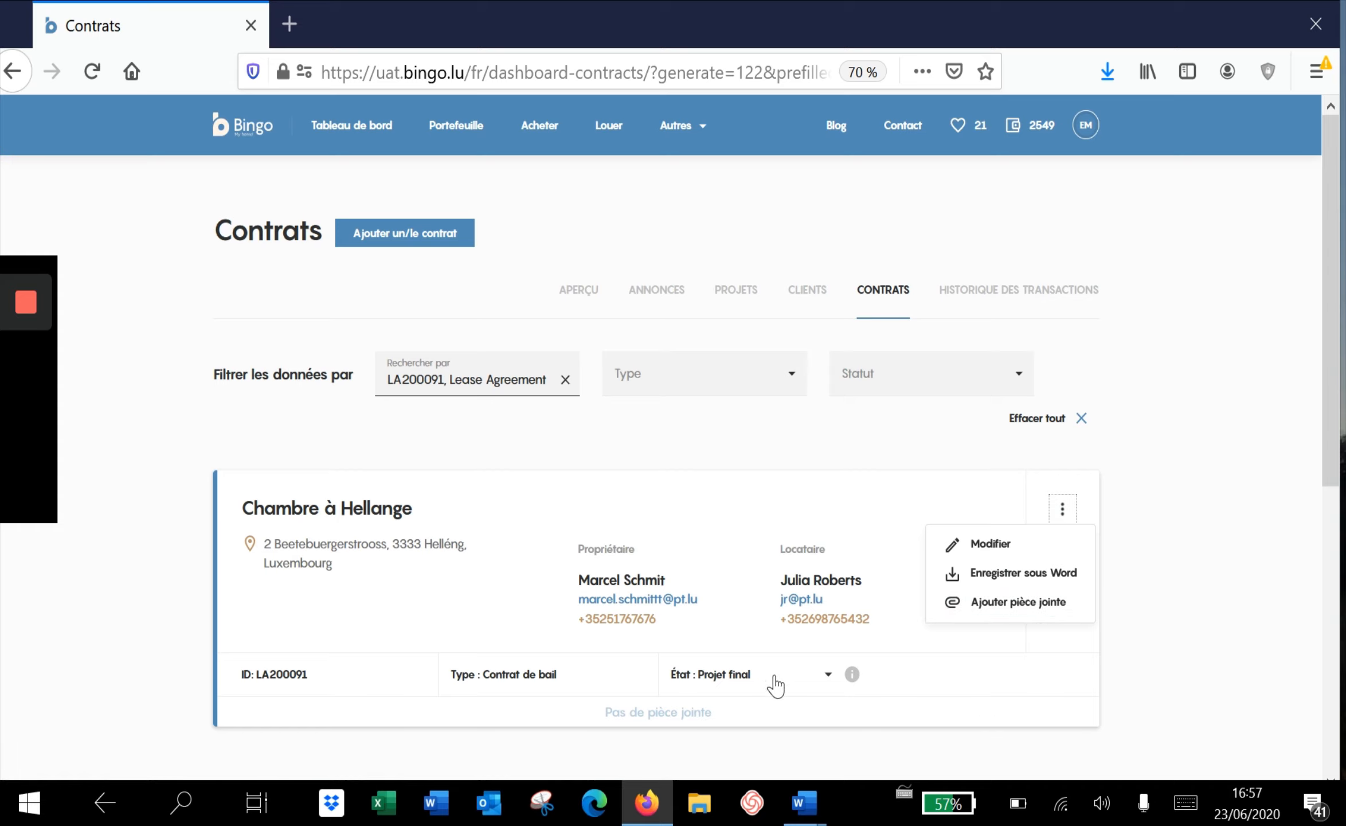
{"action": "left_click", "coordinate": [827, 674]}
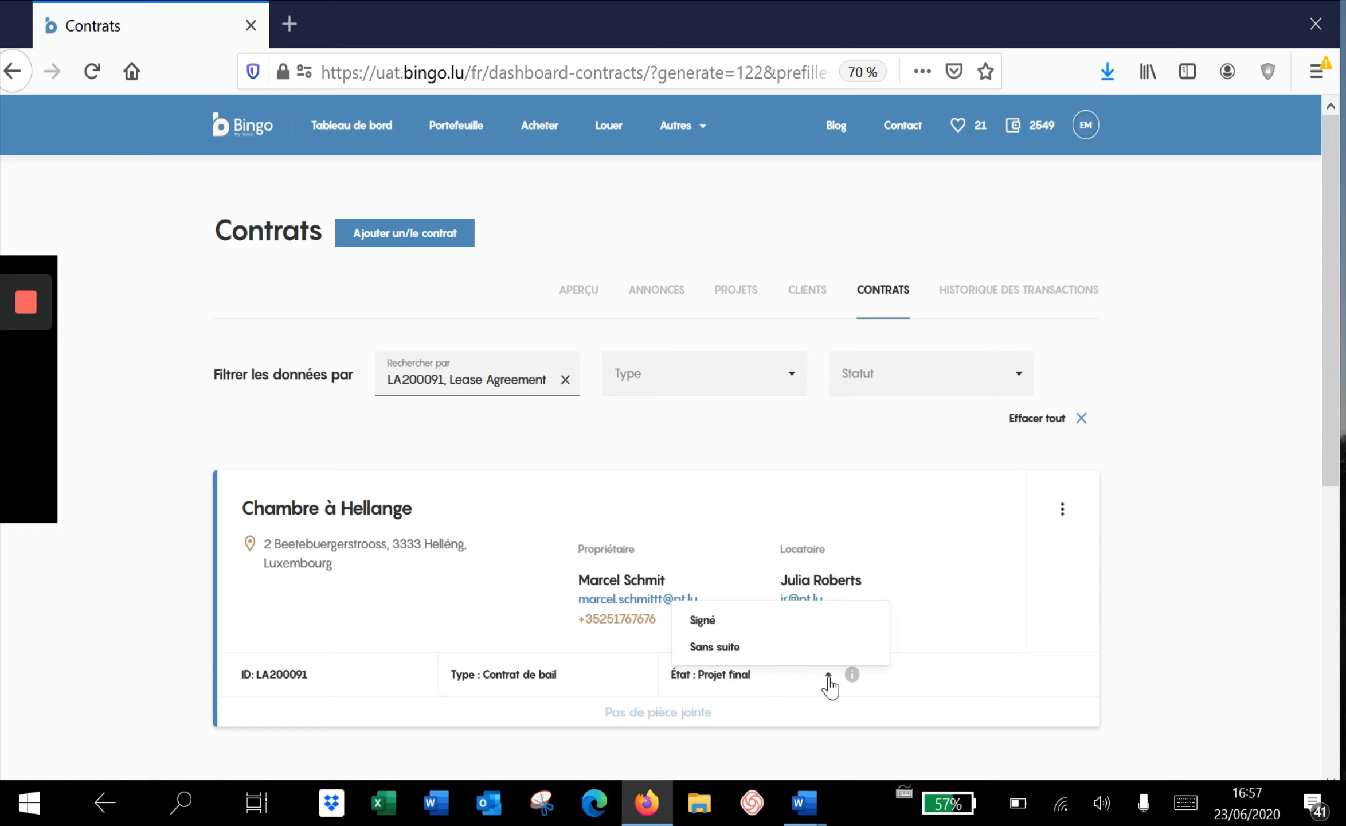